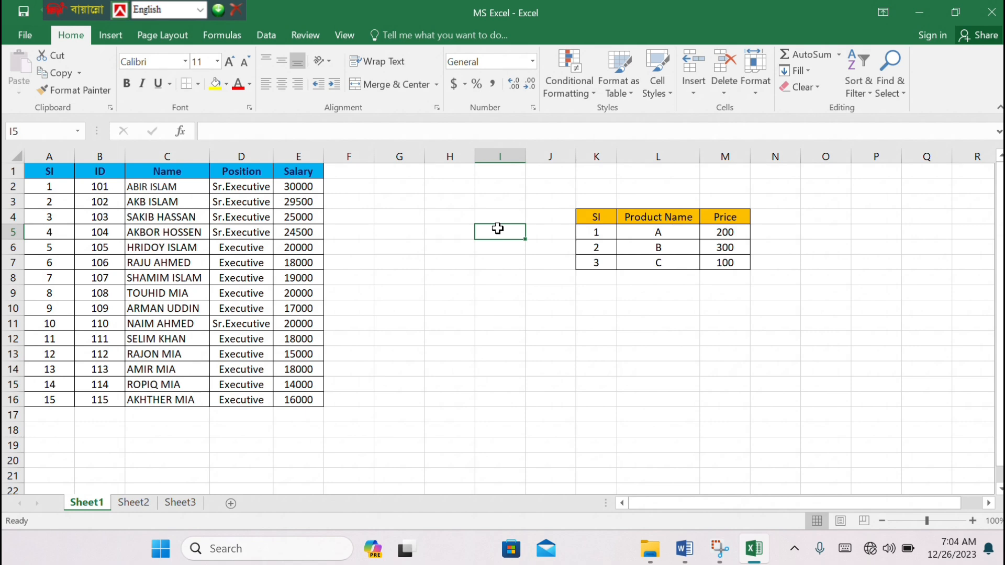
List the operator symbols +, -, * /, = and % down column I, from cell I5 to I9
{"action": "type", "text": "+"}
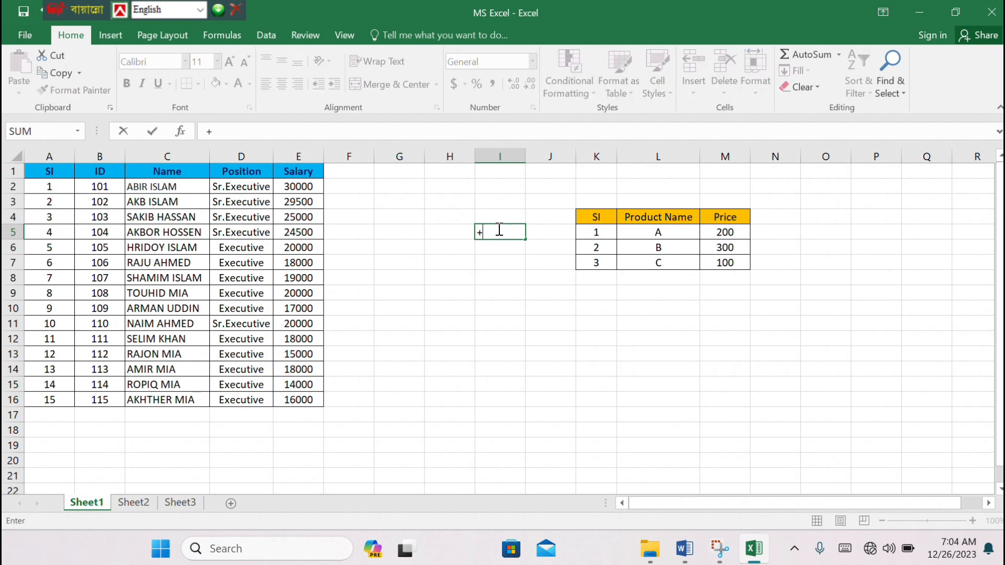
{"action": "key", "text": "Return"}
{"action": "type", "text": "-"}
{"action": "key", "text": "Return"}
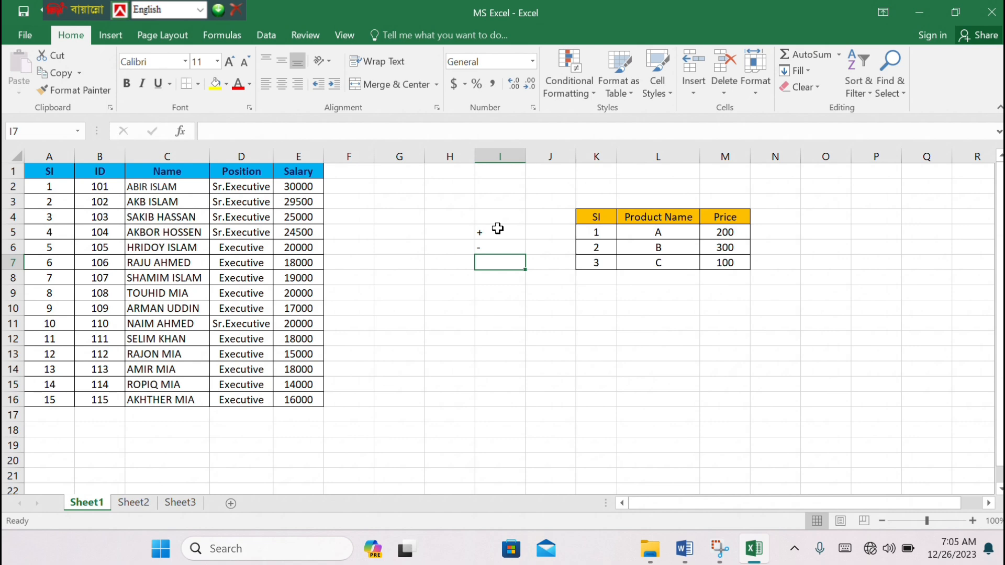
{"action": "type", "text": "*"}
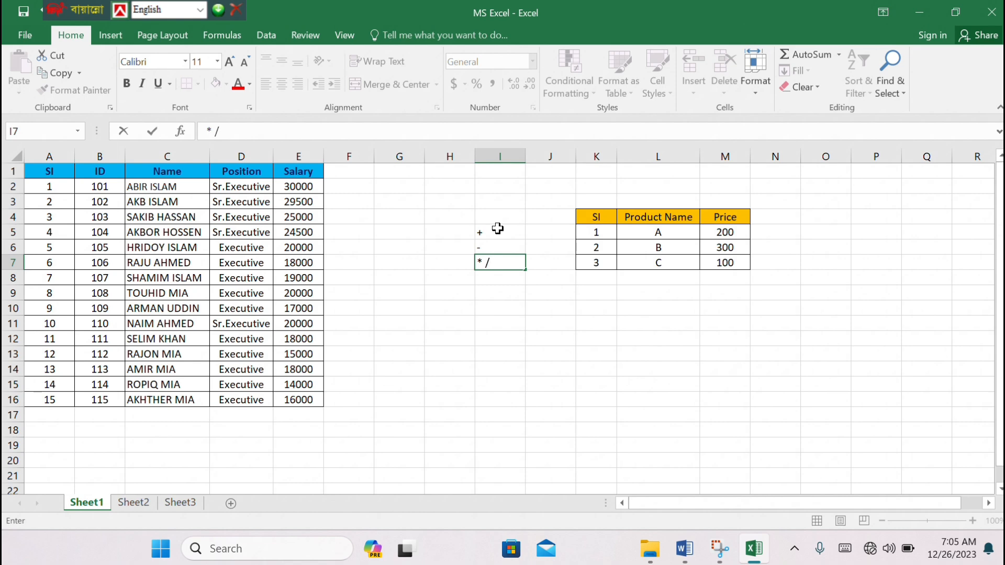
{"action": "key", "text": "Return"}
{"action": "type", "text": "="}
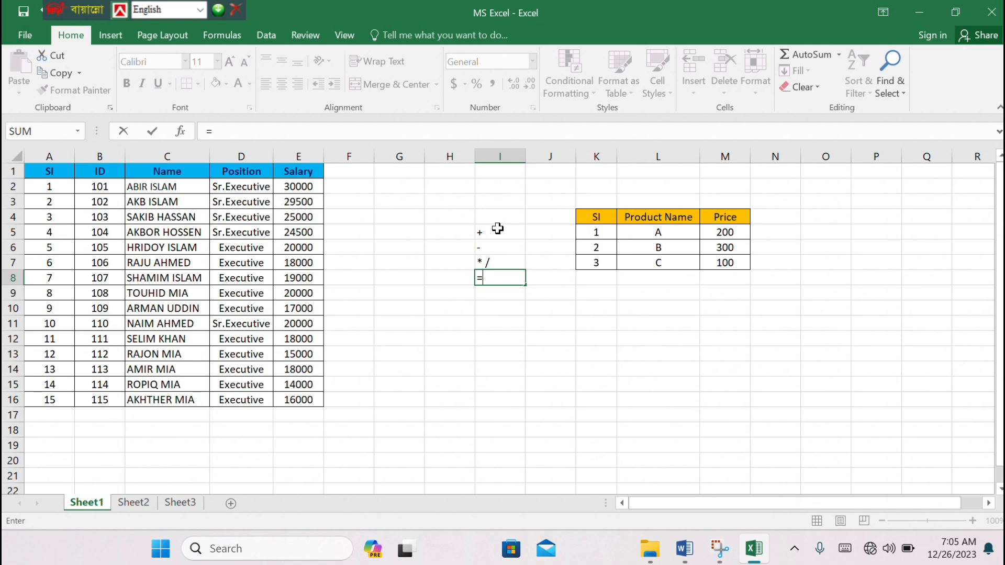
{"action": "key", "text": "Return"}
{"action": "type", "text": "%"}
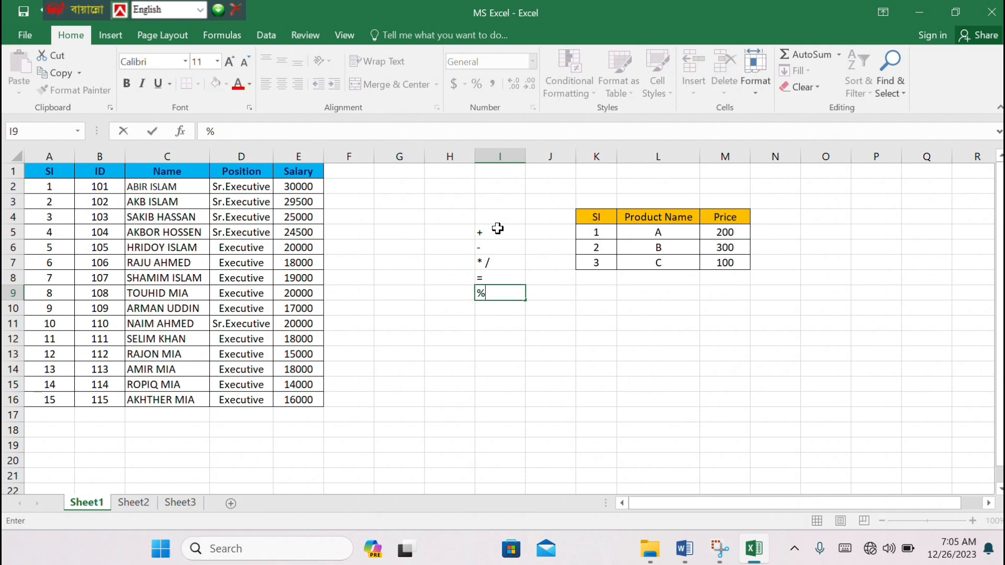
Add the three product prices in cell M8 with the formula =M5+M6+M7
{"action": "left_click", "coordinate": [722, 277]}
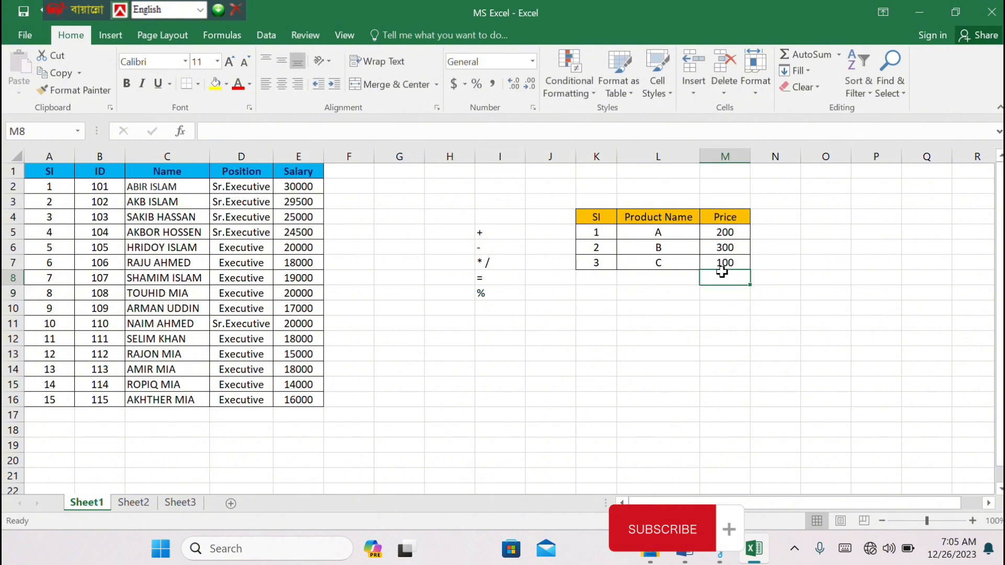
{"action": "type", "text": "="}
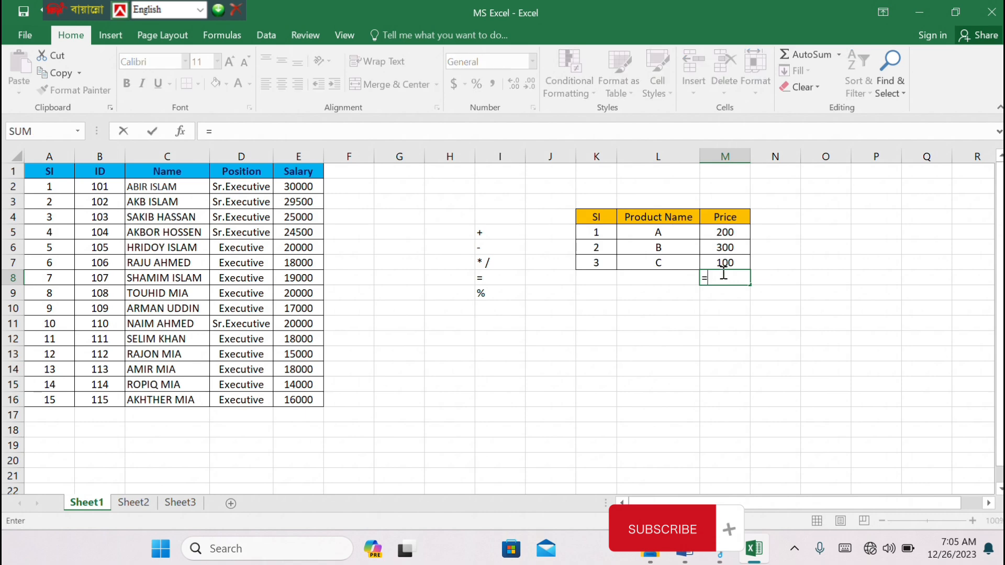
{"action": "left_click", "coordinate": [726, 229]}
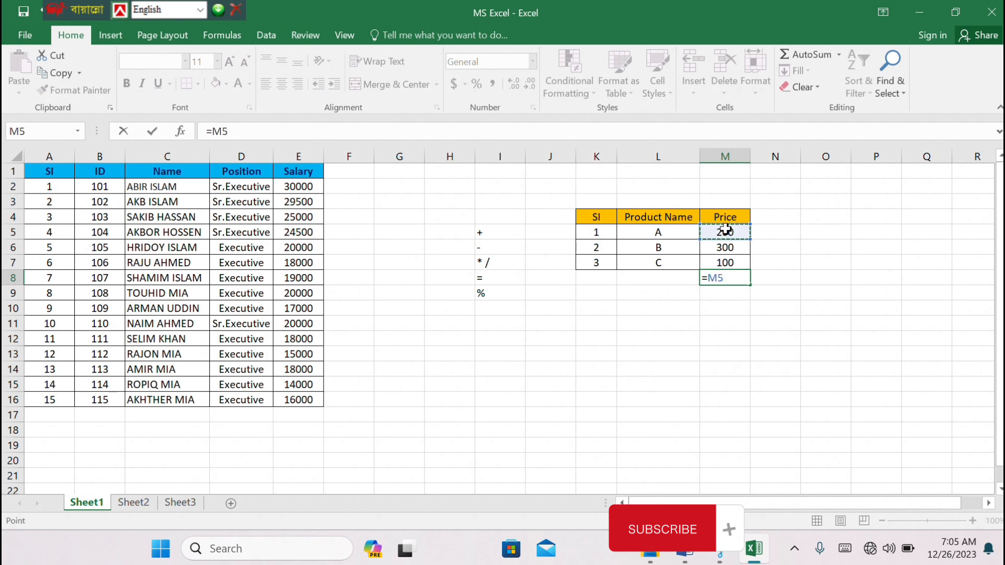
{"action": "type", "text": "+"}
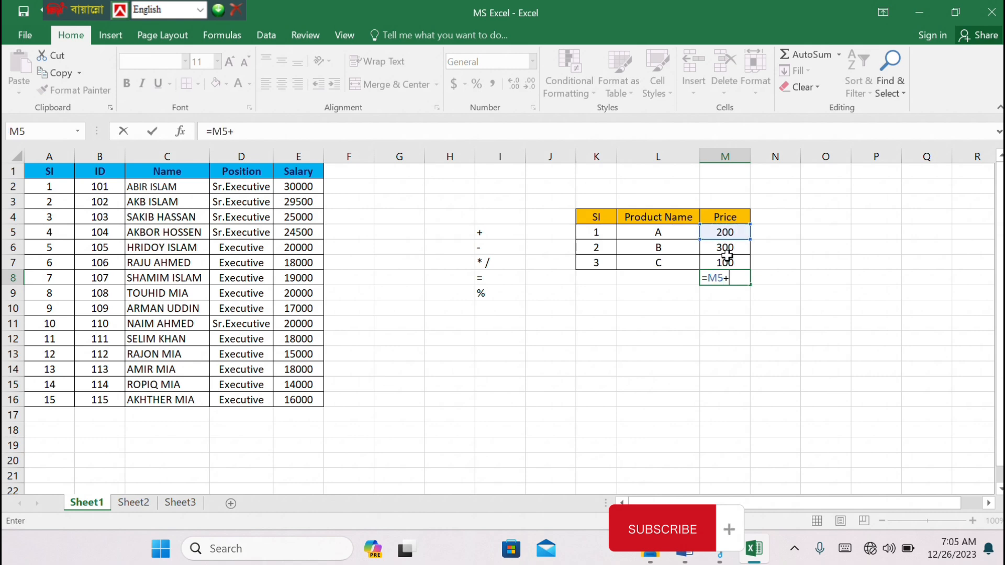
{"action": "left_click", "coordinate": [726, 249]}
{"action": "type", "text": "+"}
{"action": "left_click", "coordinate": [721, 266]}
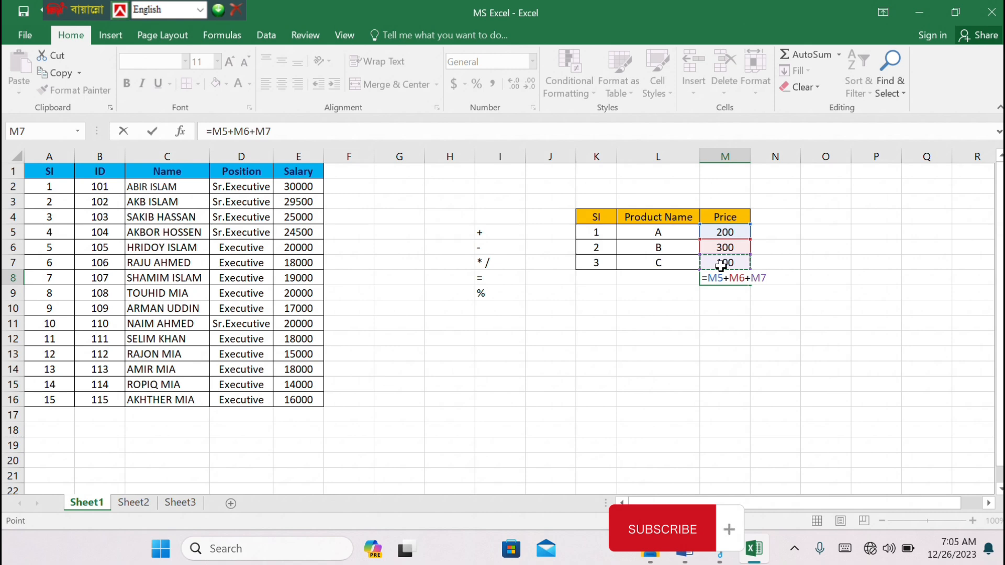
{"action": "key", "text": "Return"}
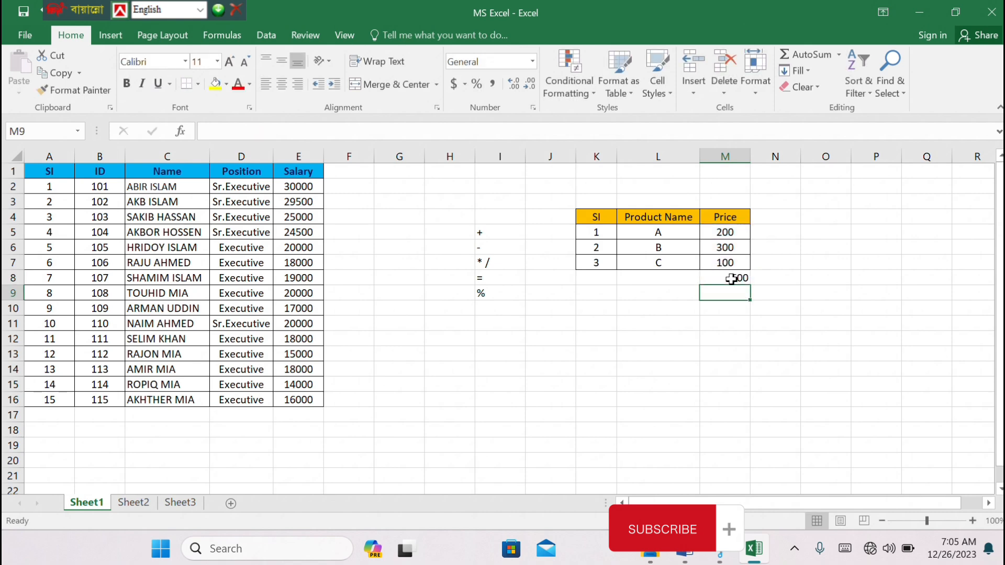
Clear the formula in M8 and total the product prices there with the AutoSum Sum function over M5:M7
{"action": "left_click", "coordinate": [731, 279]}
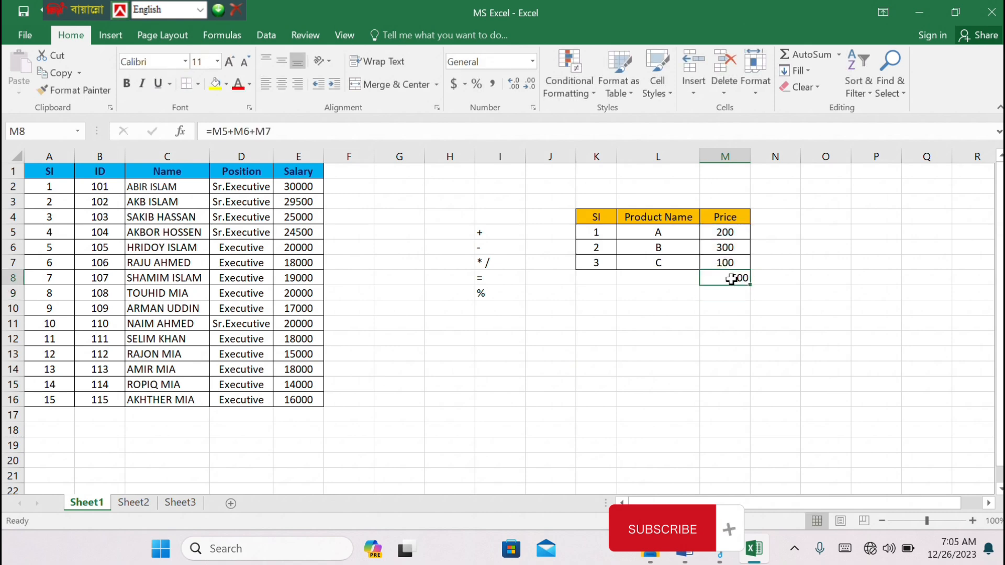
{"action": "key", "text": "Delete"}
{"action": "left_click", "coordinate": [742, 303]}
{"action": "left_click_drag", "start_coordinate": [718, 230], "coordinate": [717, 275]}
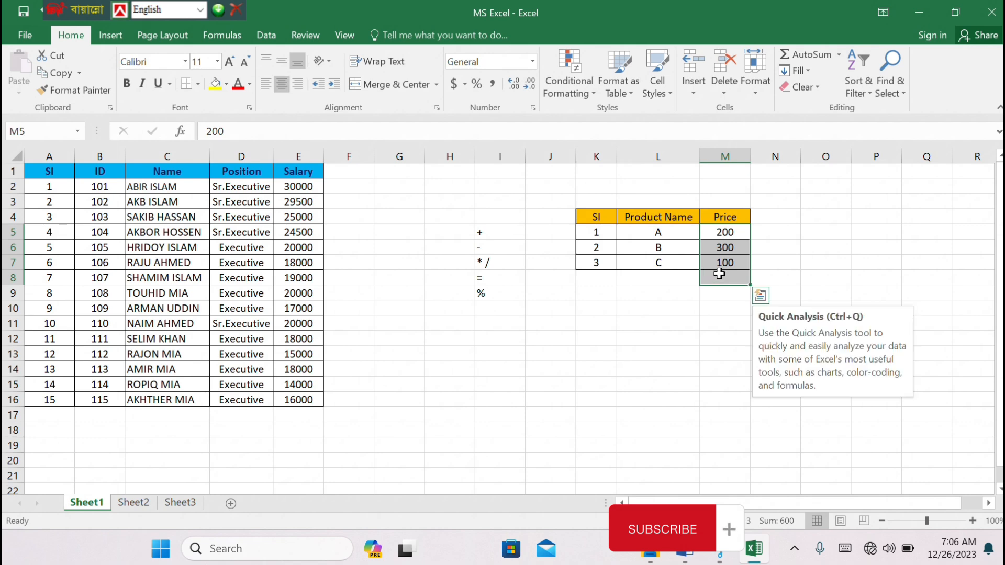
{"action": "left_click", "coordinate": [839, 56]}
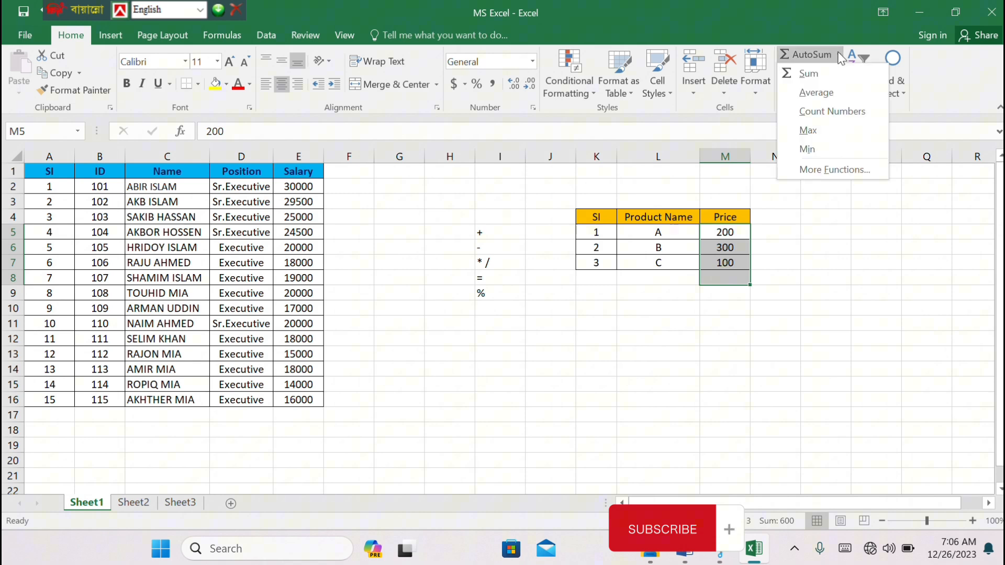
{"action": "left_click", "coordinate": [818, 76]}
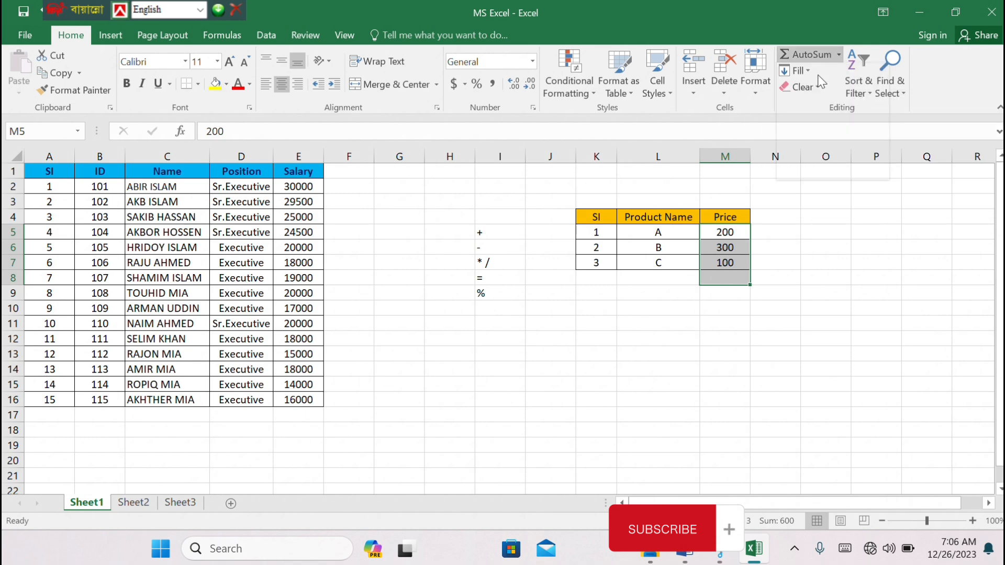
{"action": "left_click", "coordinate": [732, 307]}
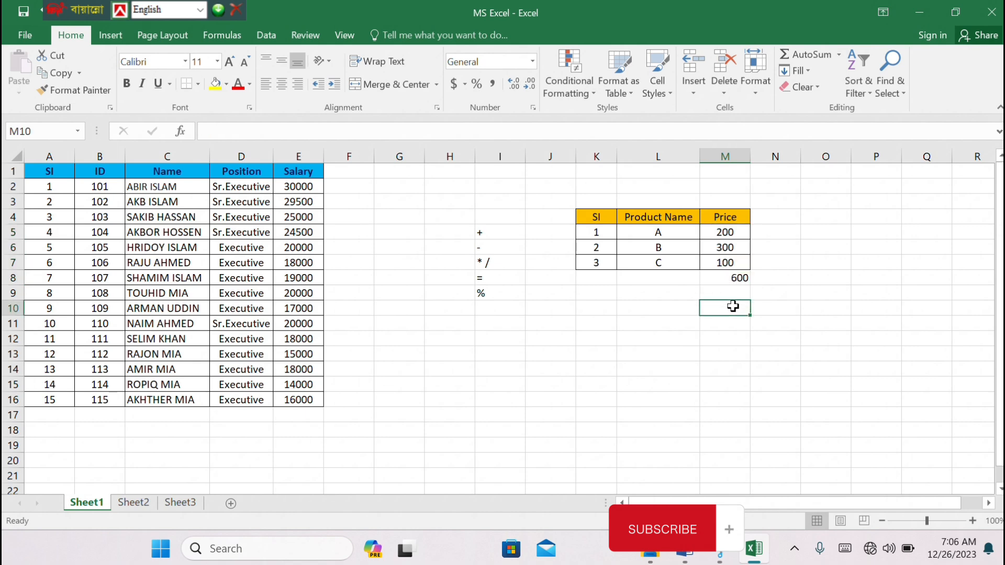
Replace the total in M8 with the formula =M5+M7 to add only the prices of products A and C
{"action": "left_click", "coordinate": [725, 278]}
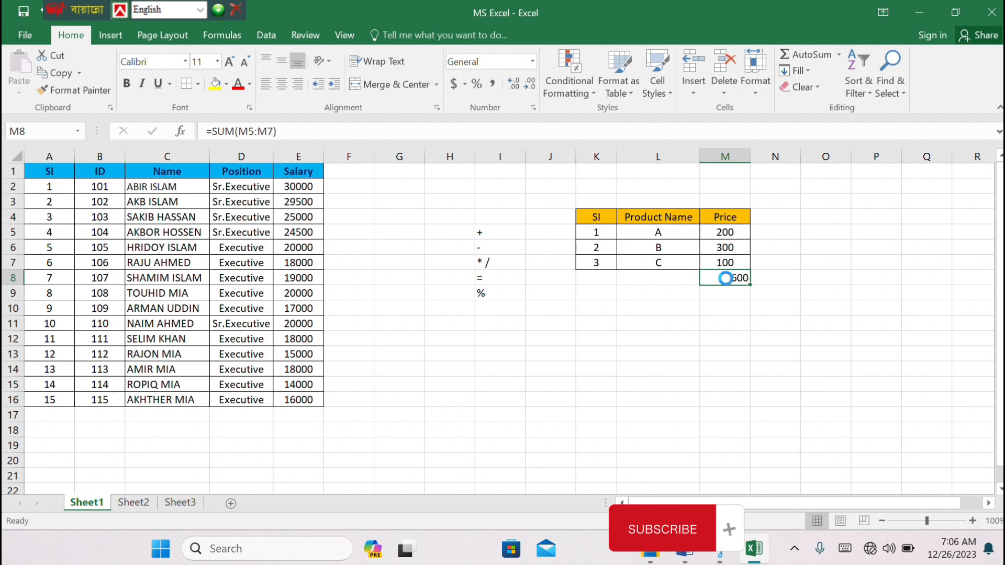
{"action": "key", "text": "Delete"}
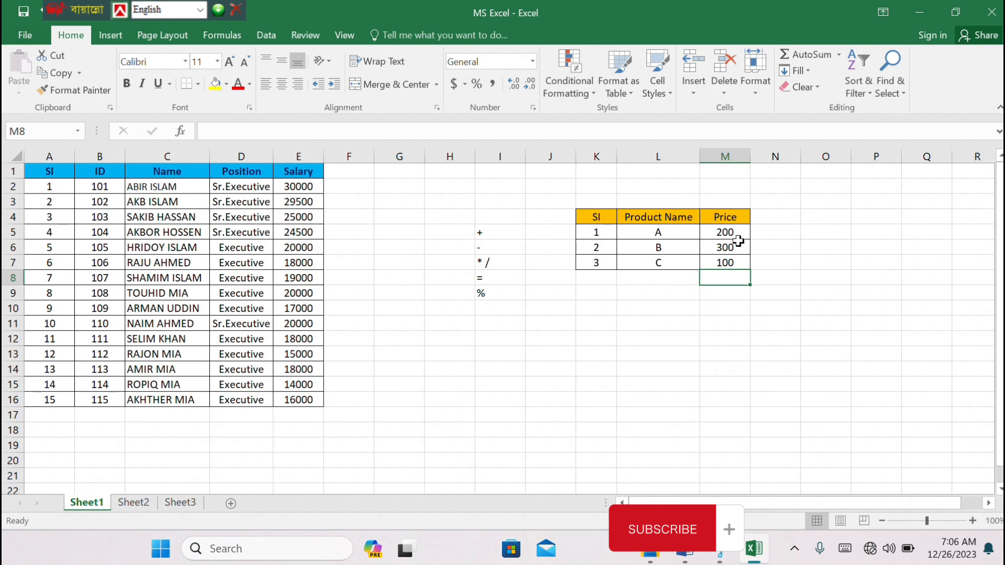
{"action": "type", "text": "="}
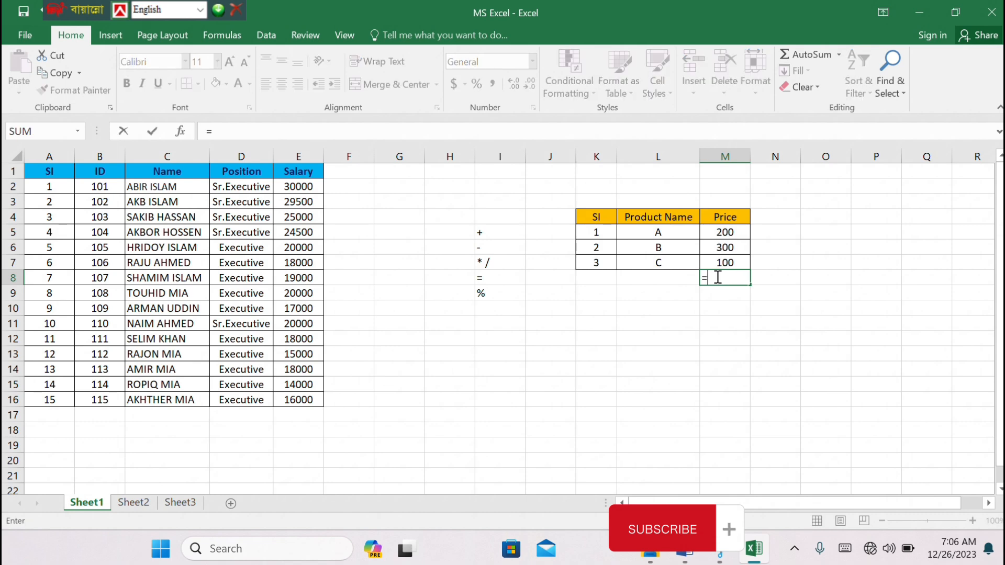
{"action": "left_click", "coordinate": [716, 232]}
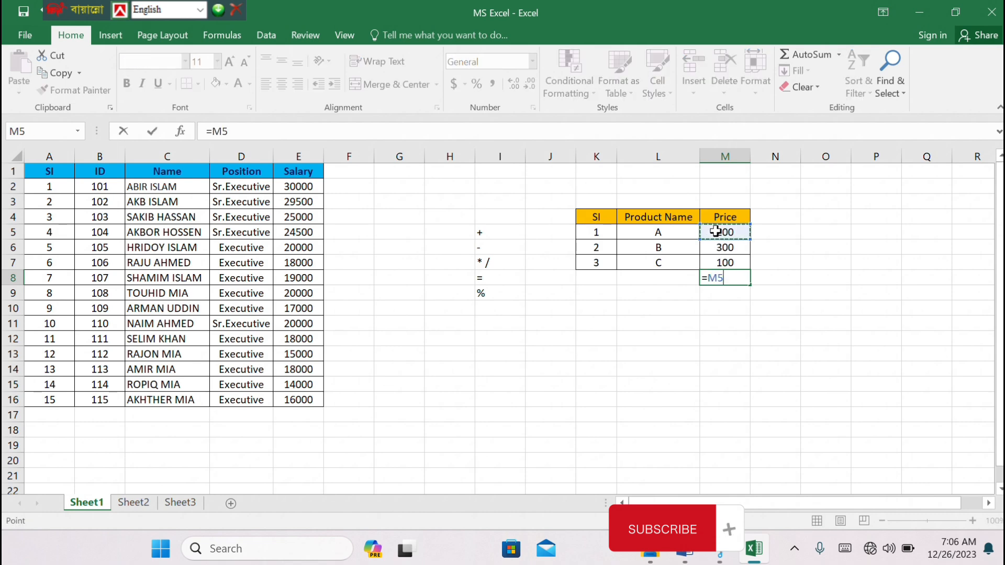
{"action": "type", "text": "+"}
{"action": "left_click", "coordinate": [722, 263]}
{"action": "key", "text": "Return"}
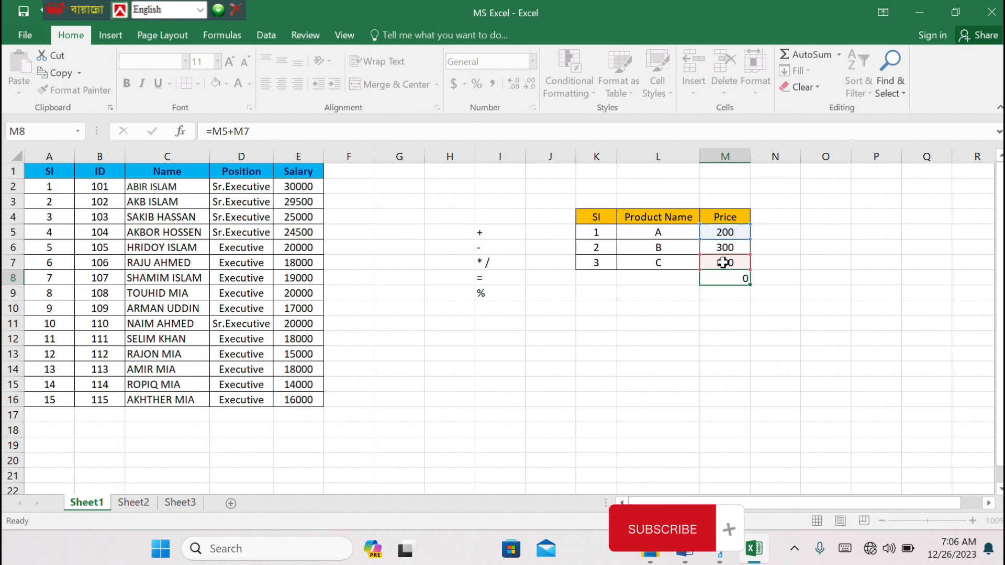
{"action": "left_click", "coordinate": [734, 278]}
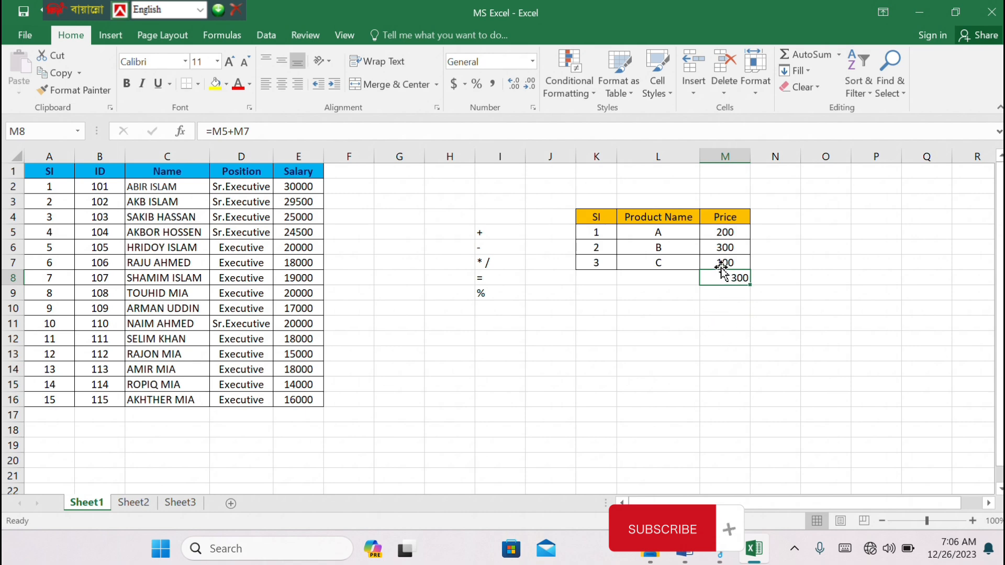
Subtract product C's price from the M8 total in cell N7 with the formula =M8-M7
{"action": "left_click", "coordinate": [778, 263]}
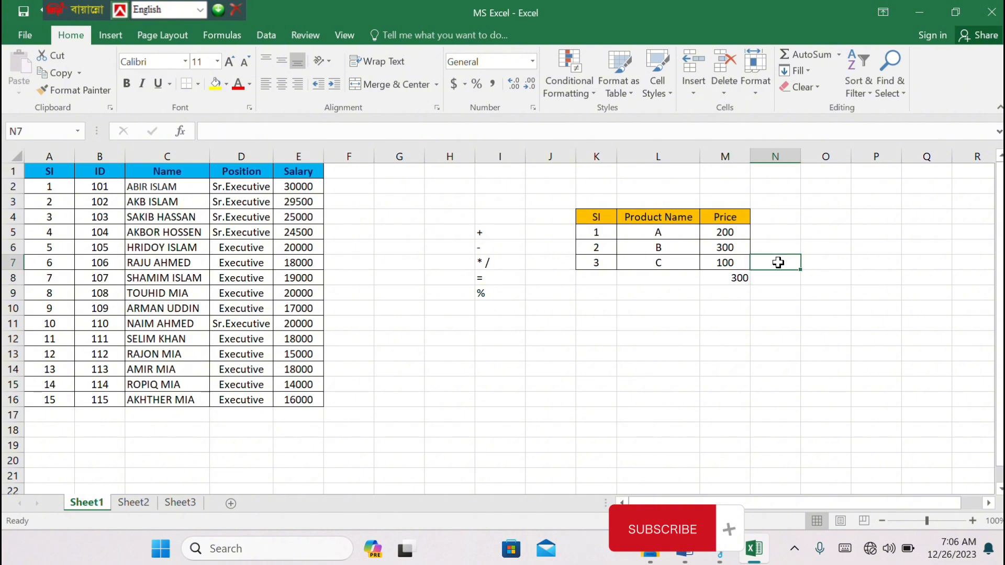
{"action": "type", "text": "="}
{"action": "left_click", "coordinate": [738, 277]}
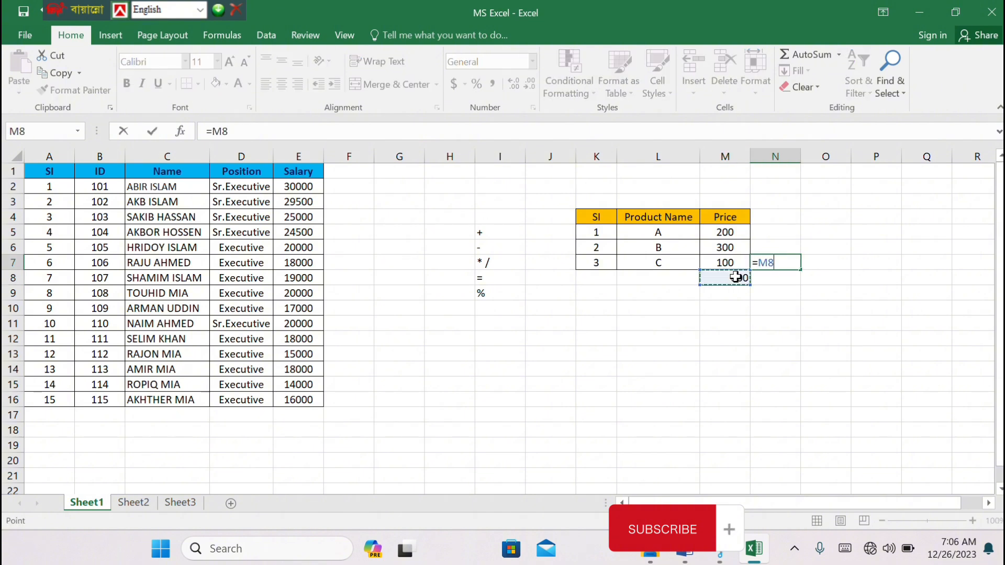
{"action": "type", "text": "-"}
{"action": "left_click", "coordinate": [728, 263]}
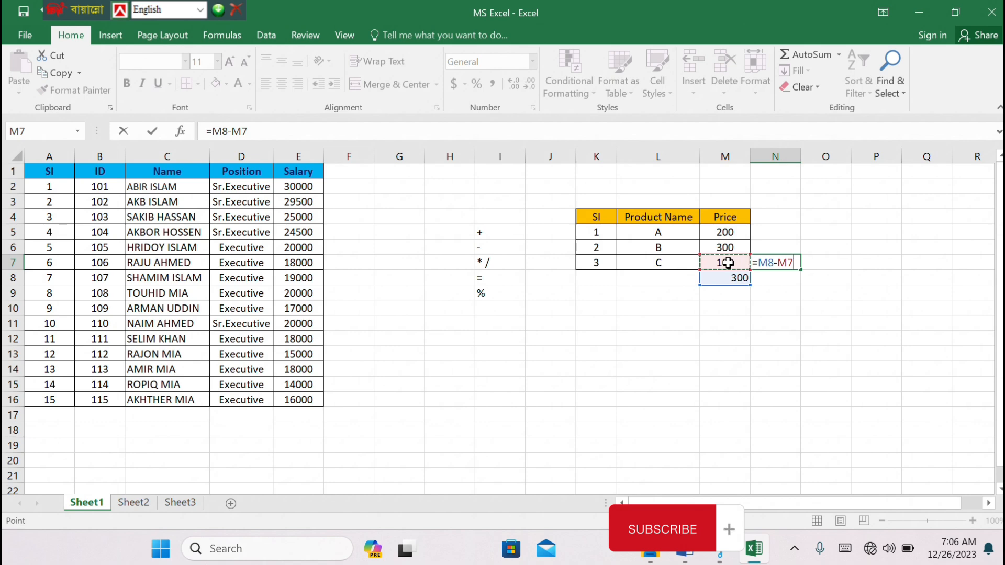
{"action": "key", "text": "Return"}
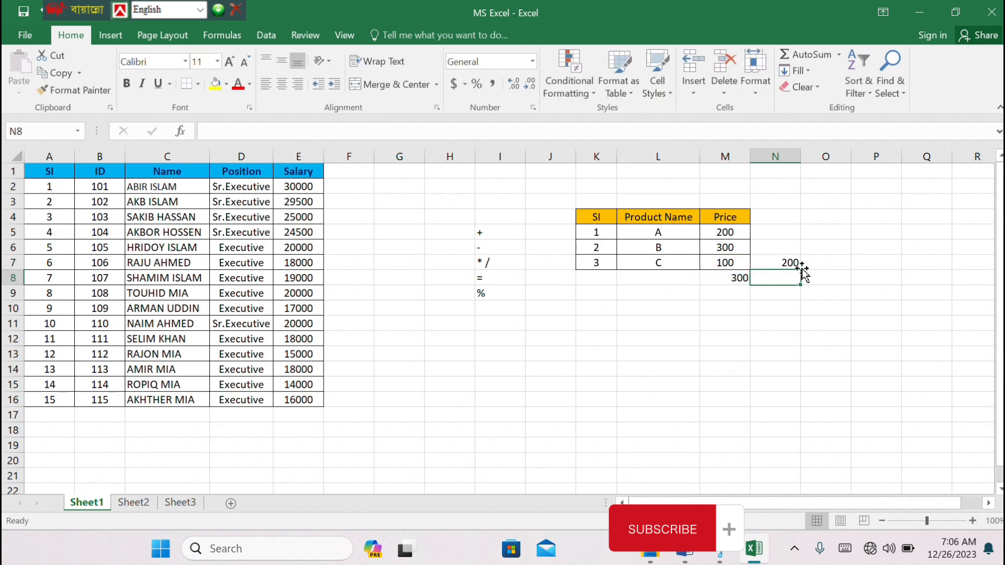
{"action": "left_click", "coordinate": [784, 263]}
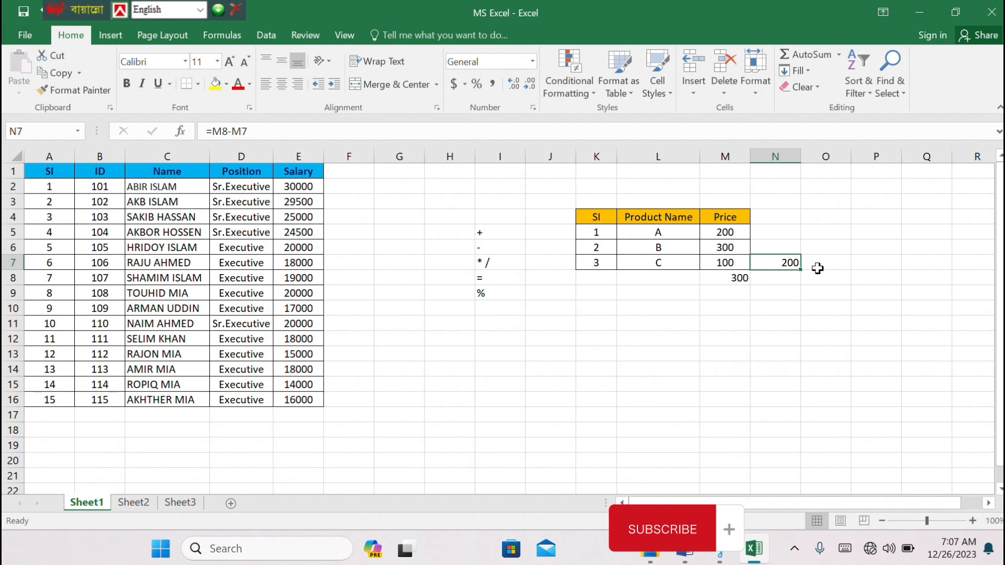
Divide the N7 value by 5 in cell N10 with the formula =N7/5
{"action": "left_click", "coordinate": [777, 309]}
{"action": "type", "text": "="}
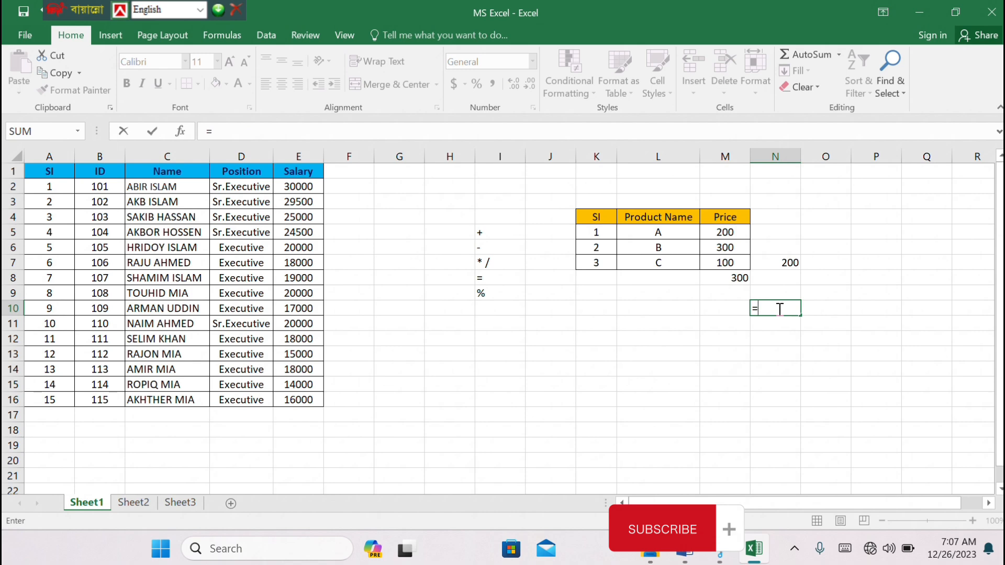
{"action": "left_click", "coordinate": [778, 263]}
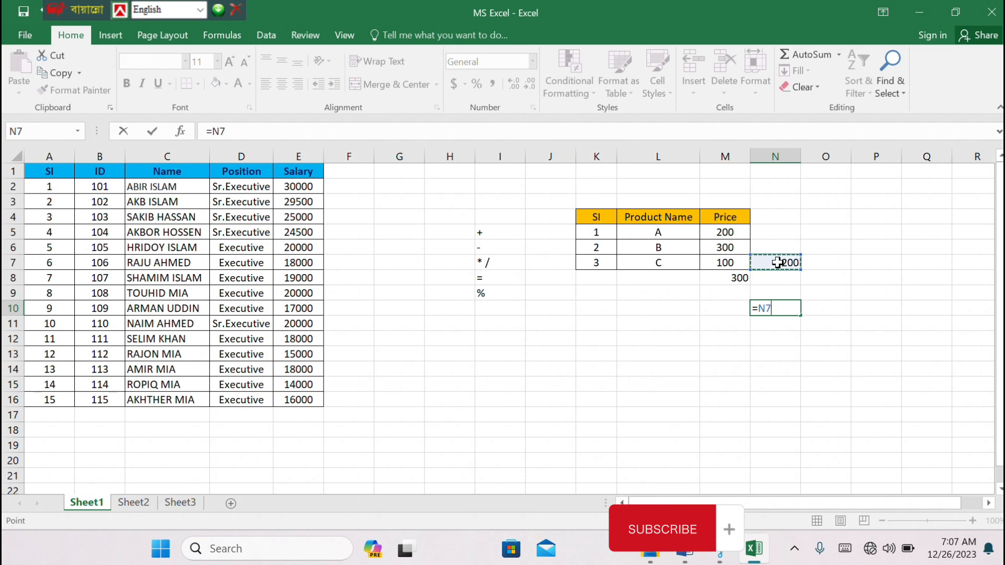
{"action": "type", "text": "/5"}
{"action": "key", "text": "Return"}
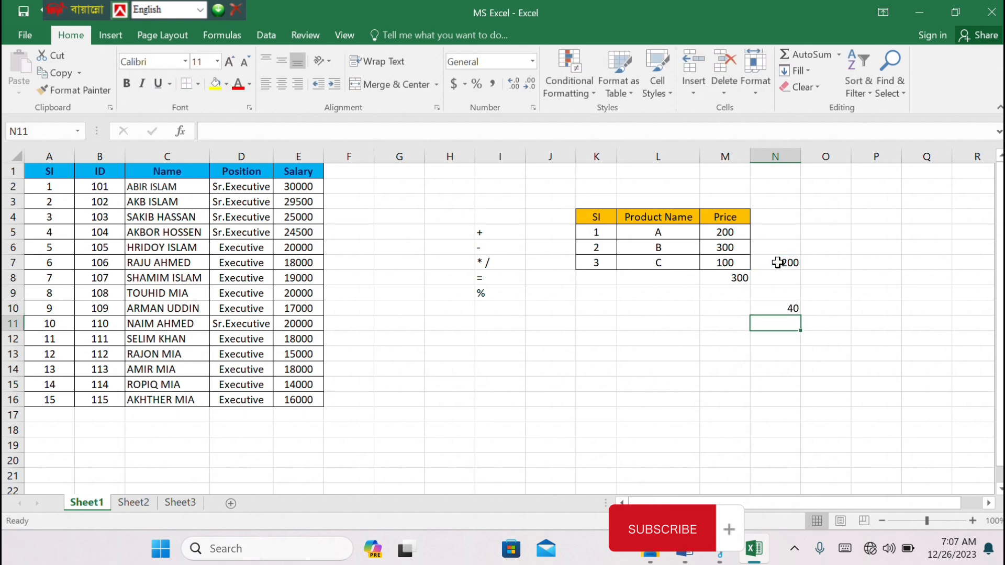
{"action": "left_click", "coordinate": [781, 308]}
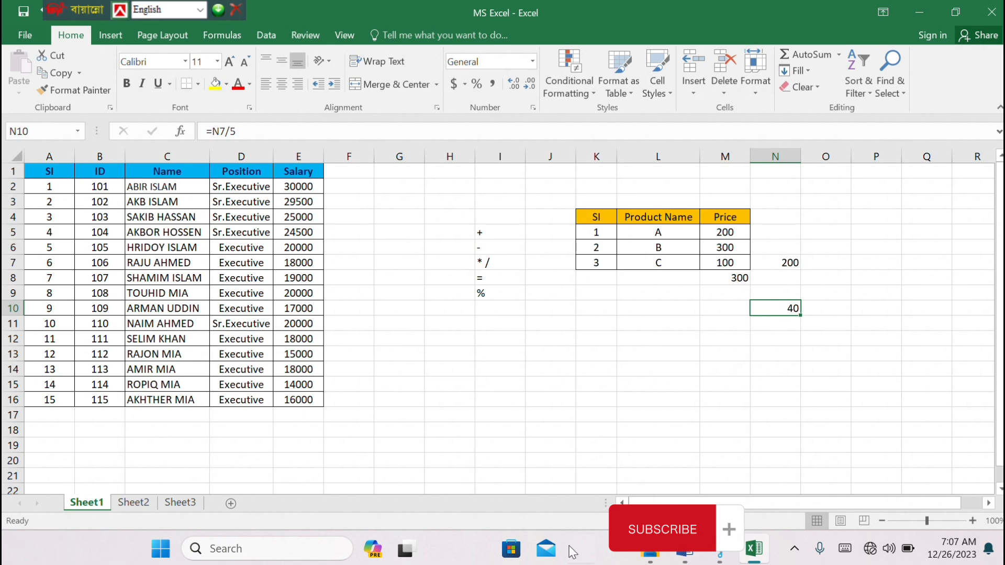
Multiply the N7 and N10 values in cell L13 with the formula =N7*N10
{"action": "left_click", "coordinate": [655, 356]}
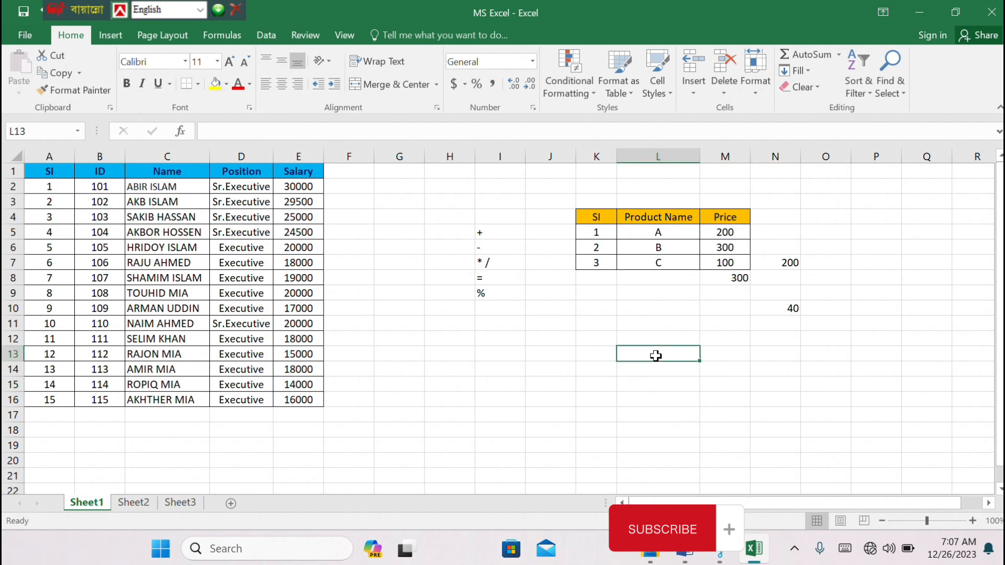
{"action": "type", "text": "="}
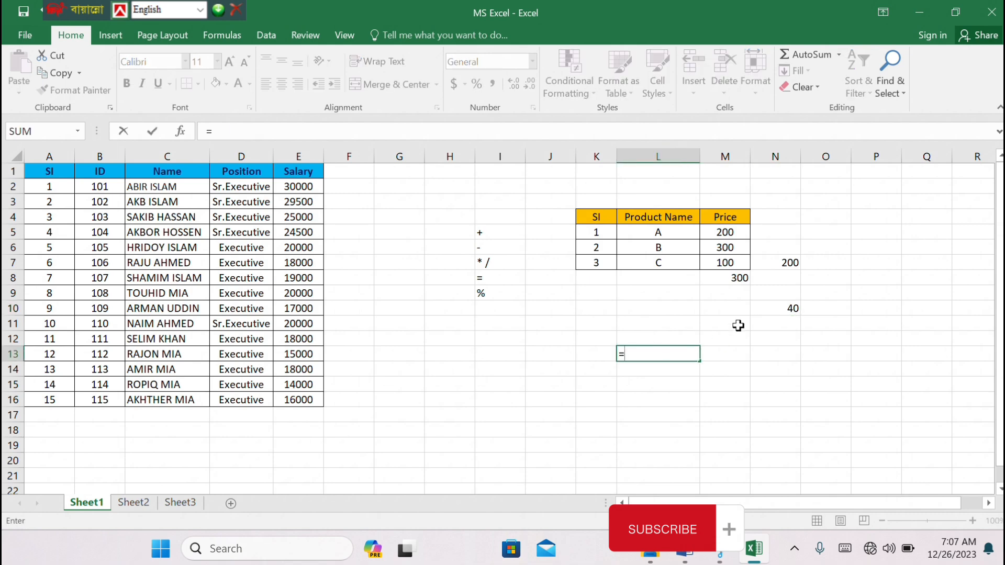
{"action": "left_click", "coordinate": [784, 267]}
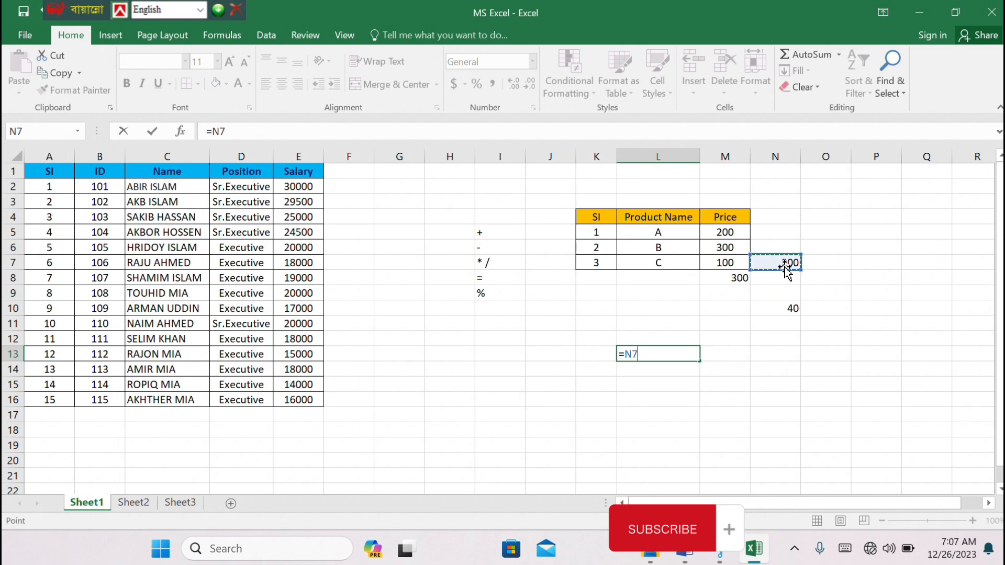
{"action": "type", "text": "*"}
{"action": "left_click", "coordinate": [789, 312]}
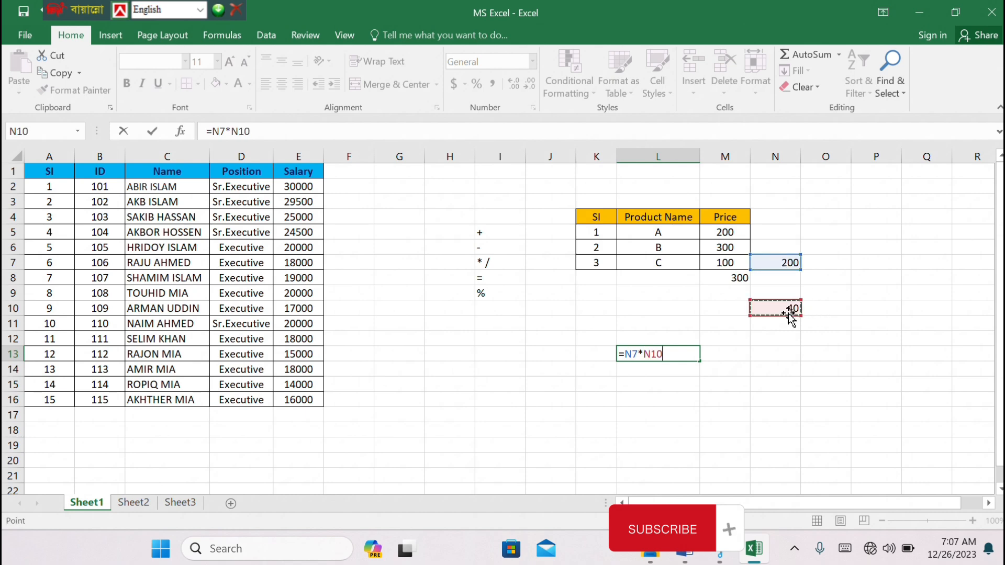
{"action": "key", "text": "ctrl+Return"}
{"action": "key", "text": "Return"}
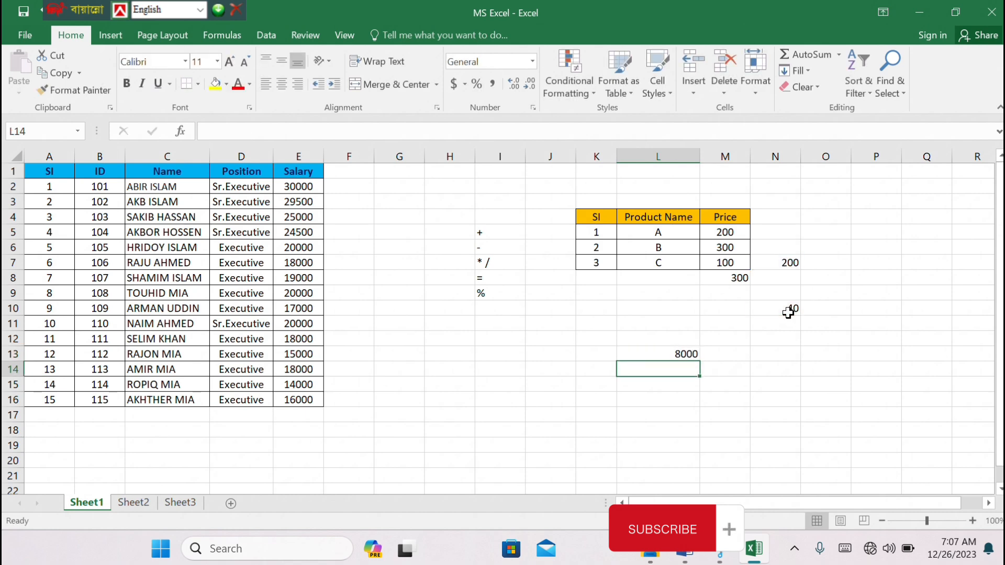
{"action": "left_click", "coordinate": [675, 354]}
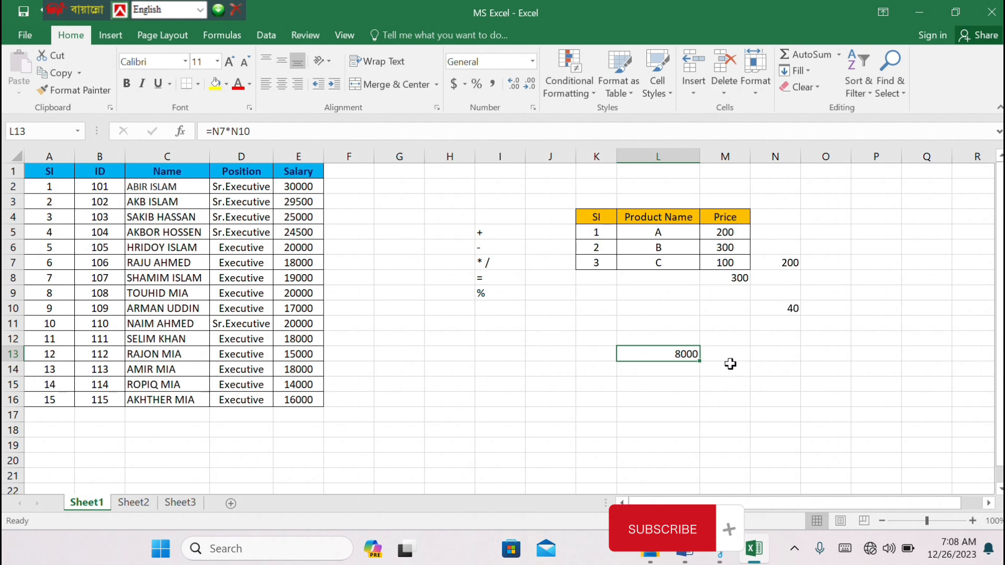
Calculate the N10 percentage of the L13 value in cell N13 with the formula =L13*N10%
{"action": "left_click", "coordinate": [767, 357]}
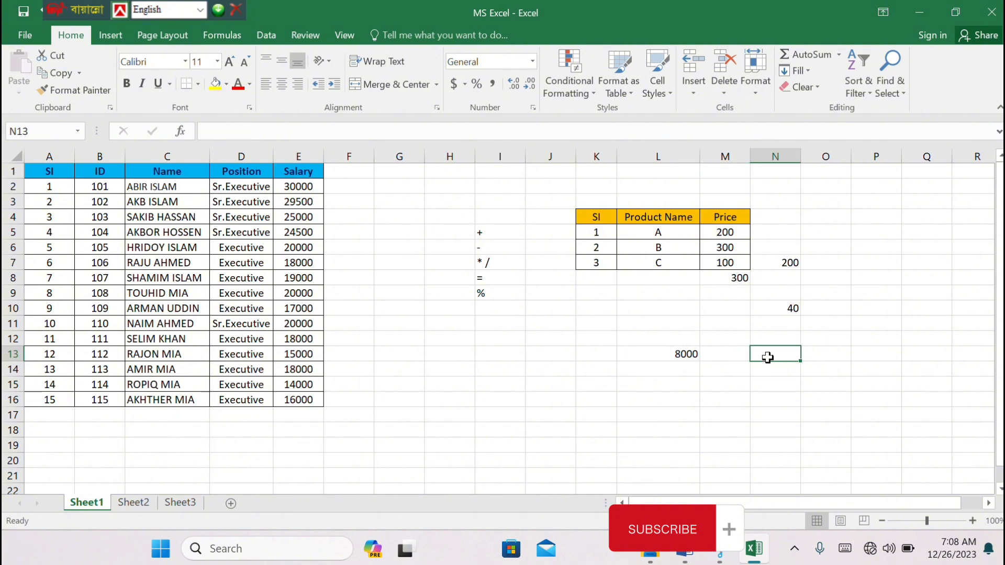
{"action": "type", "text": "="}
{"action": "left_click", "coordinate": [676, 355]}
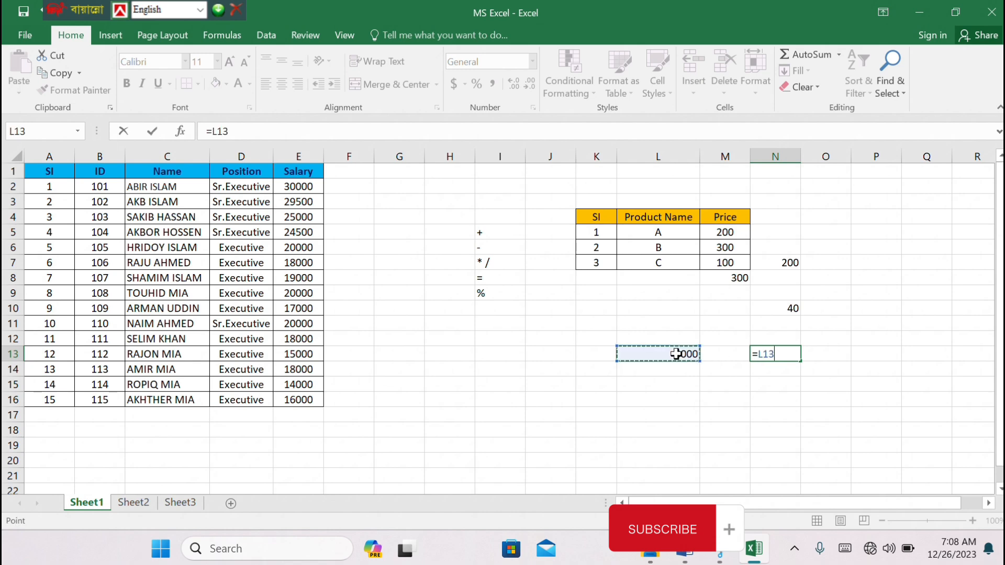
{"action": "type", "text": "*"}
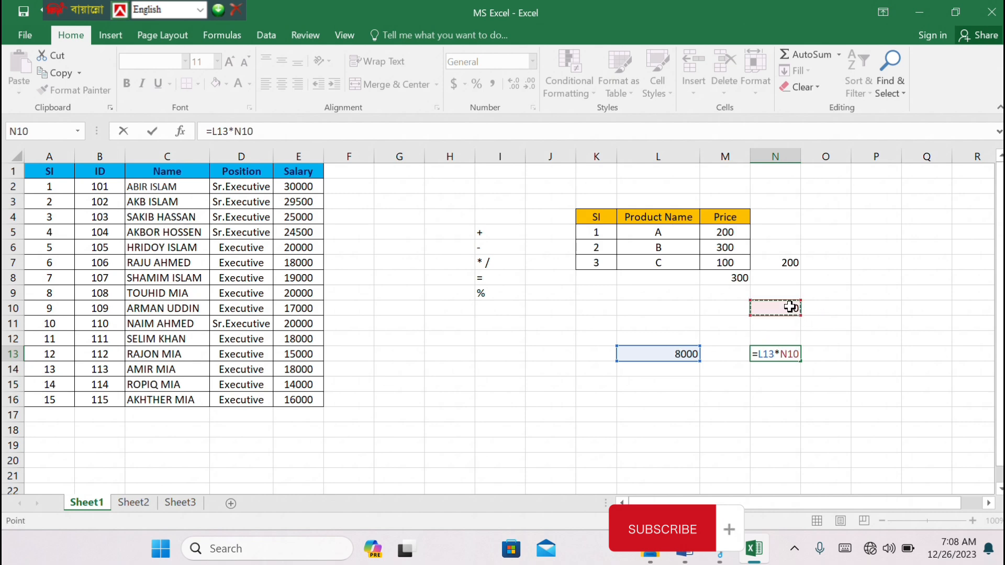
{"action": "type", "text": "%"}
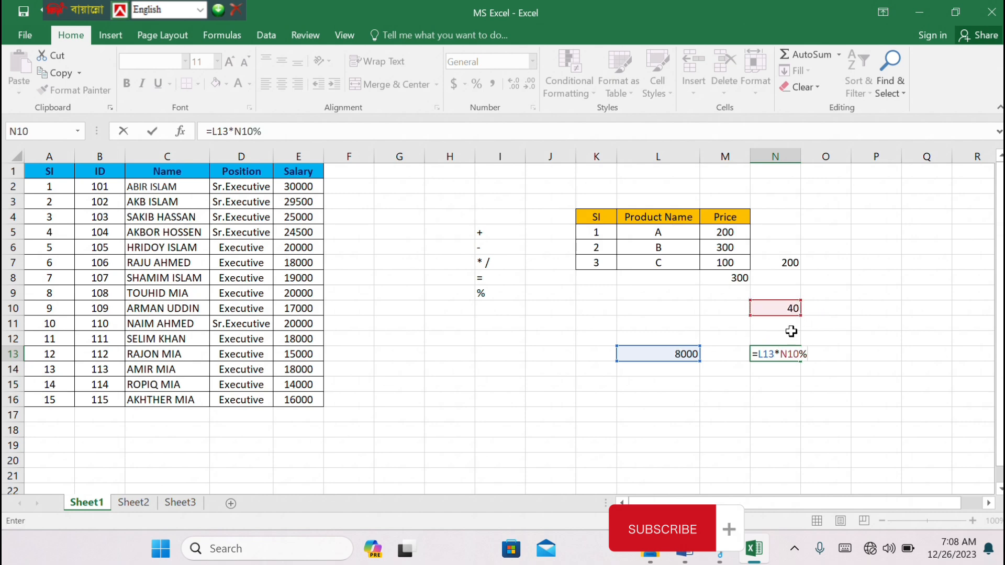
{"action": "key", "text": "Return"}
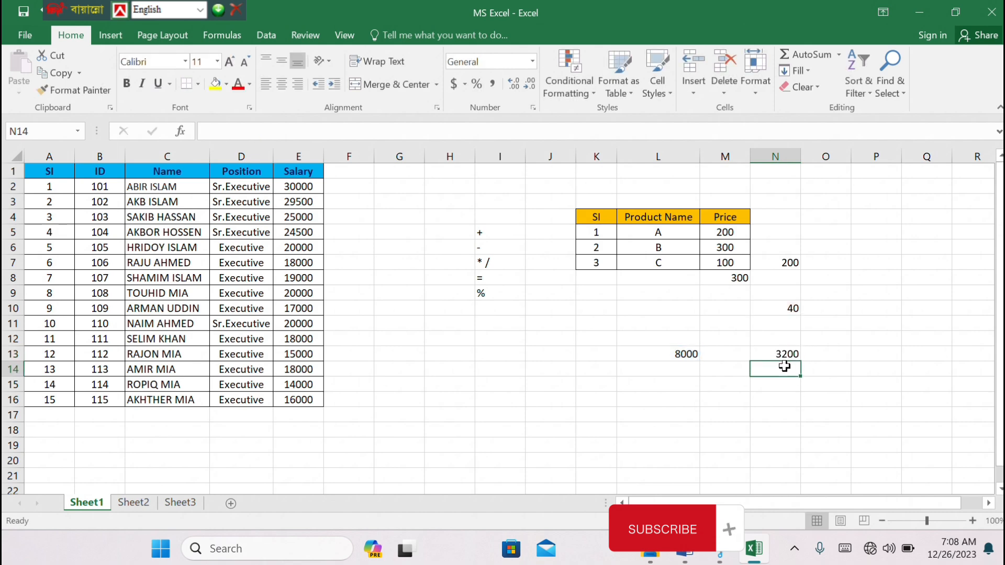
{"action": "left_click", "coordinate": [779, 356]}
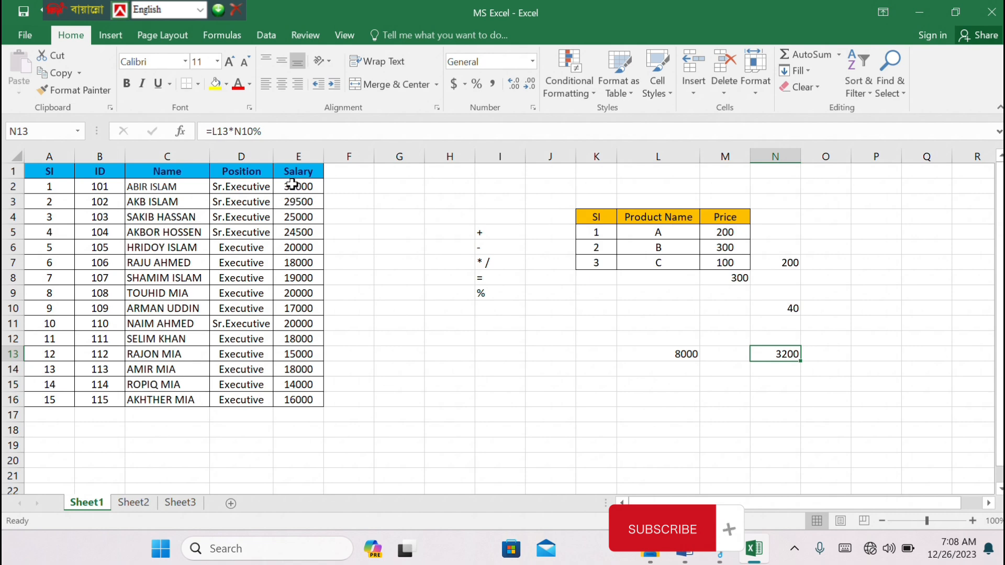
Total the Salary column E2:E16 in cell E17 with the AutoSum Sum function
{"action": "left_click_drag", "start_coordinate": [292, 184], "coordinate": [297, 416]}
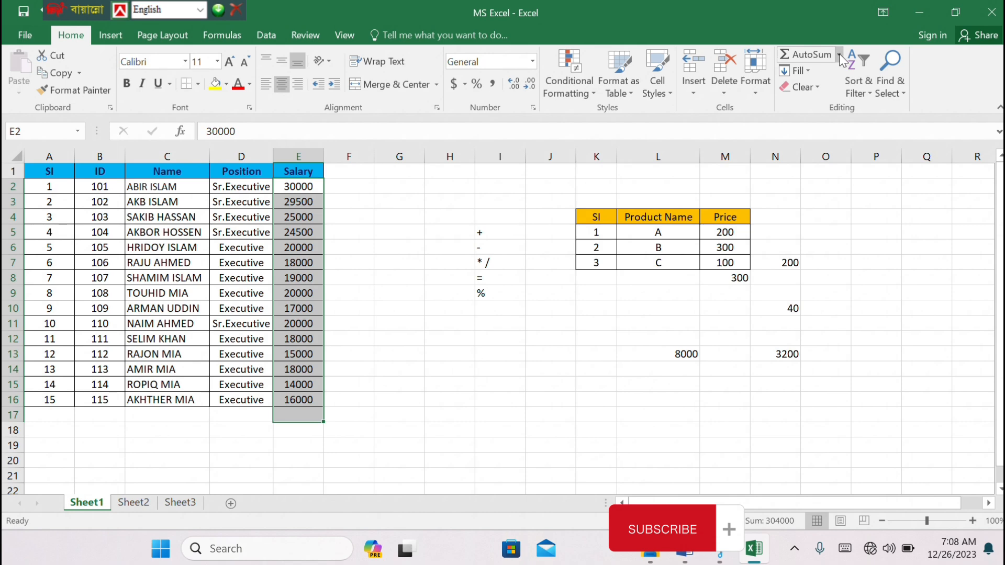
{"action": "left_click", "coordinate": [838, 55]}
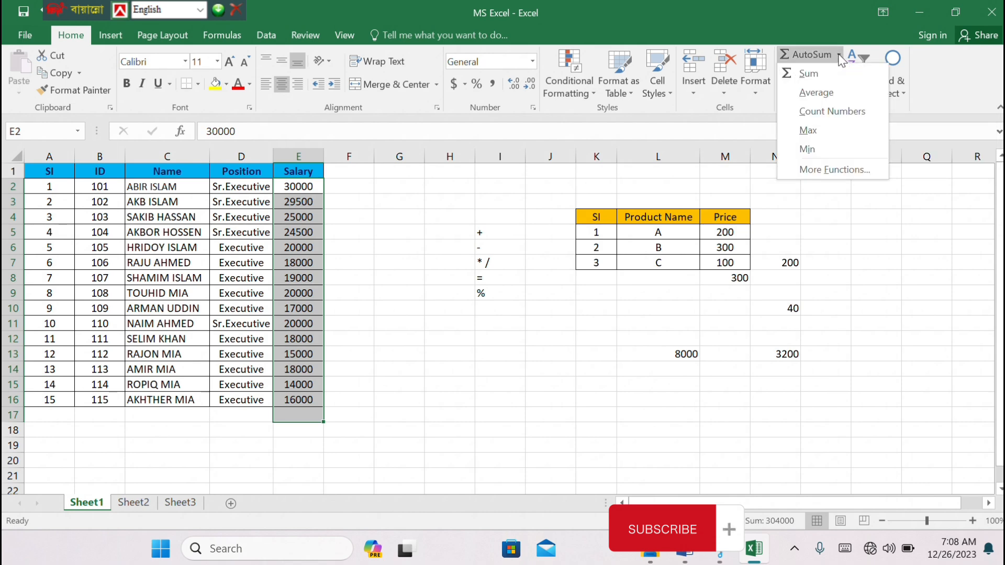
{"action": "left_click", "coordinate": [813, 74]}
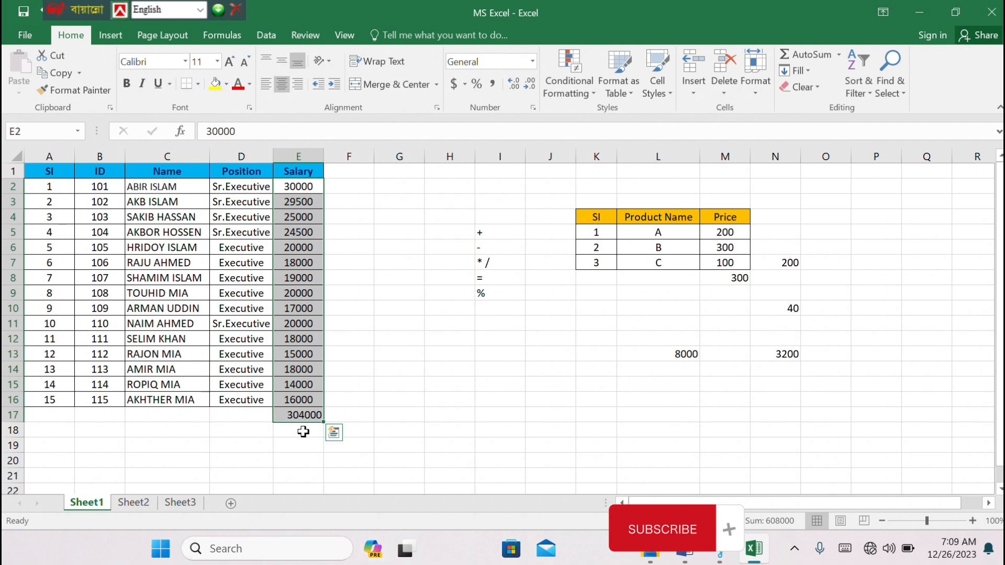
{"action": "left_click", "coordinate": [306, 432]}
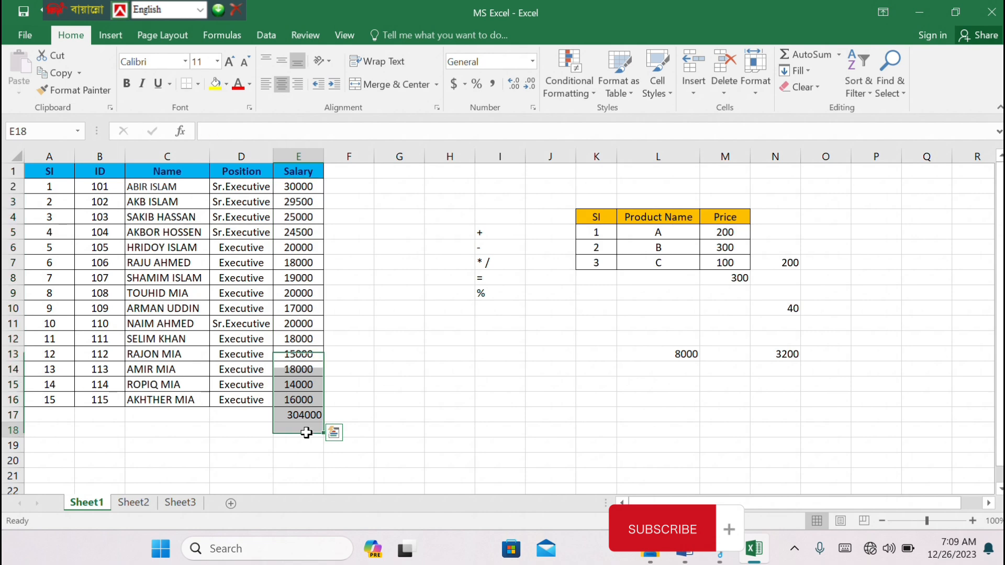
{"action": "left_click", "coordinate": [308, 415]}
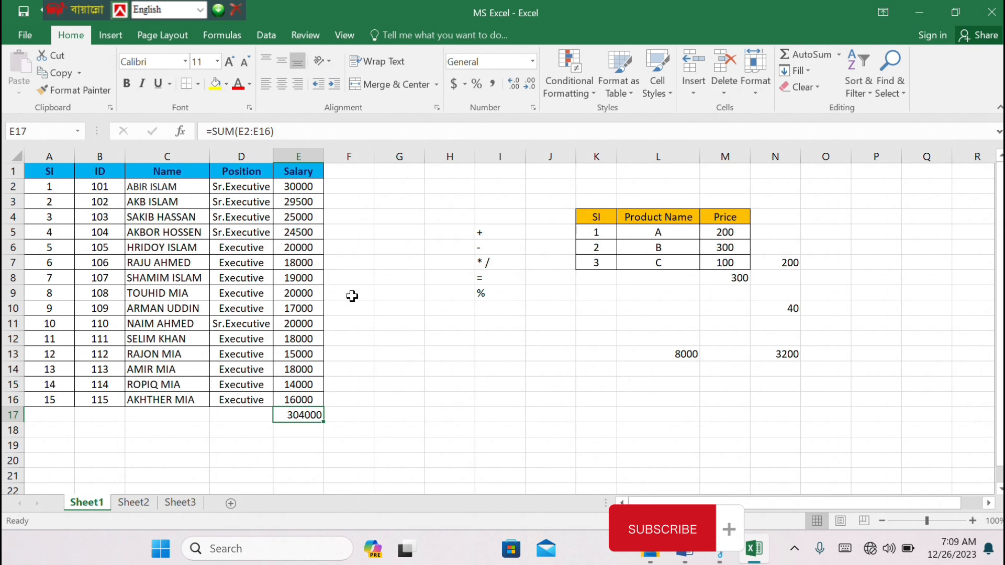
Subtract the salary in E9 from the salary total in cell E18 with the formula =E17-E9
{"action": "left_click", "coordinate": [291, 431]}
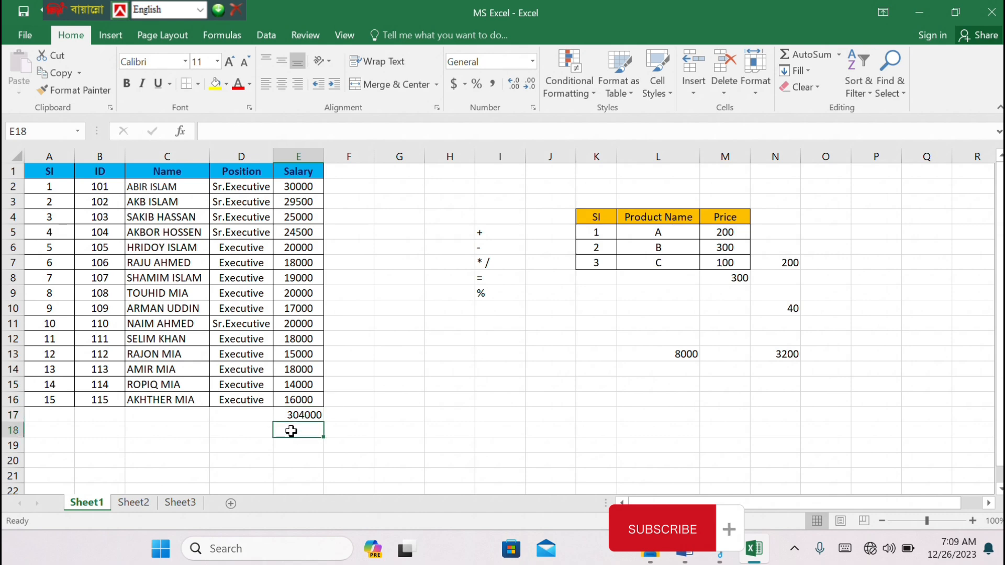
{"action": "type", "text": "="}
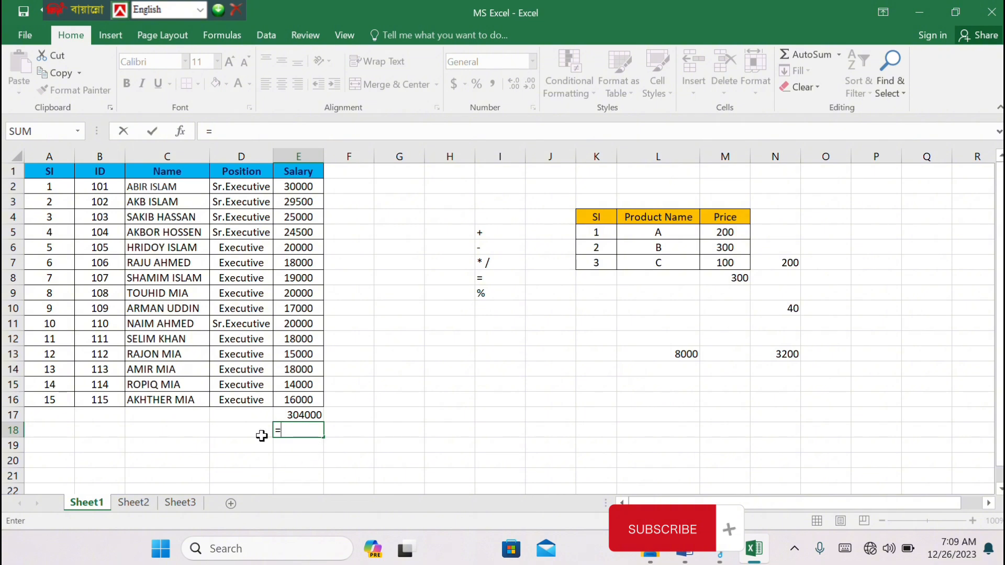
{"action": "left_click", "coordinate": [300, 414]}
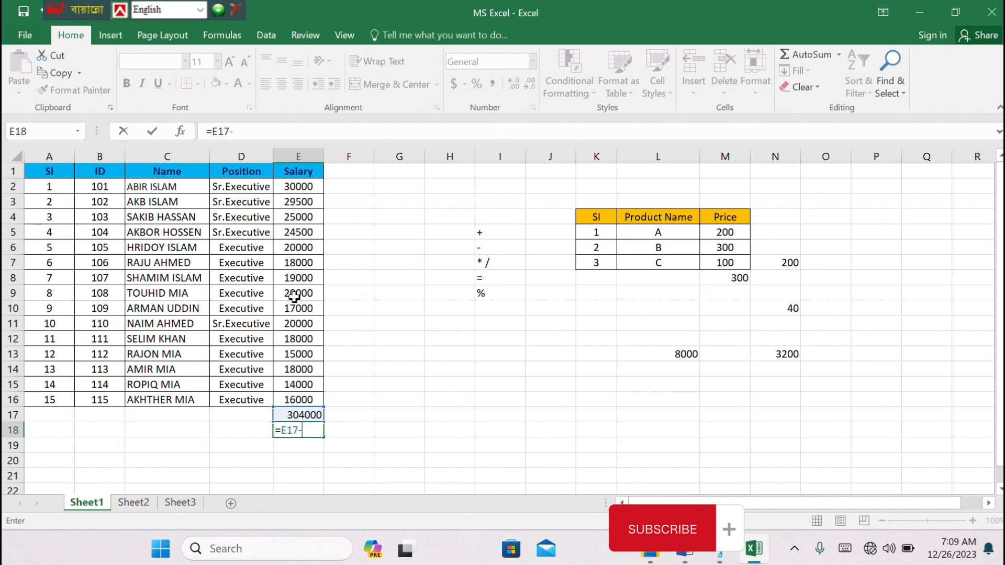
{"action": "left_click", "coordinate": [293, 296]}
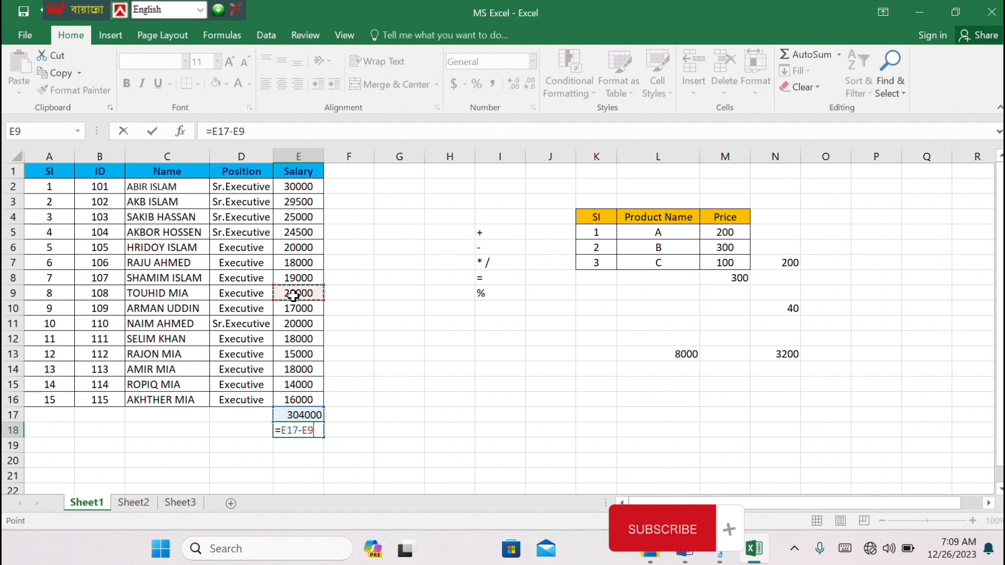
{"action": "key", "text": "Return"}
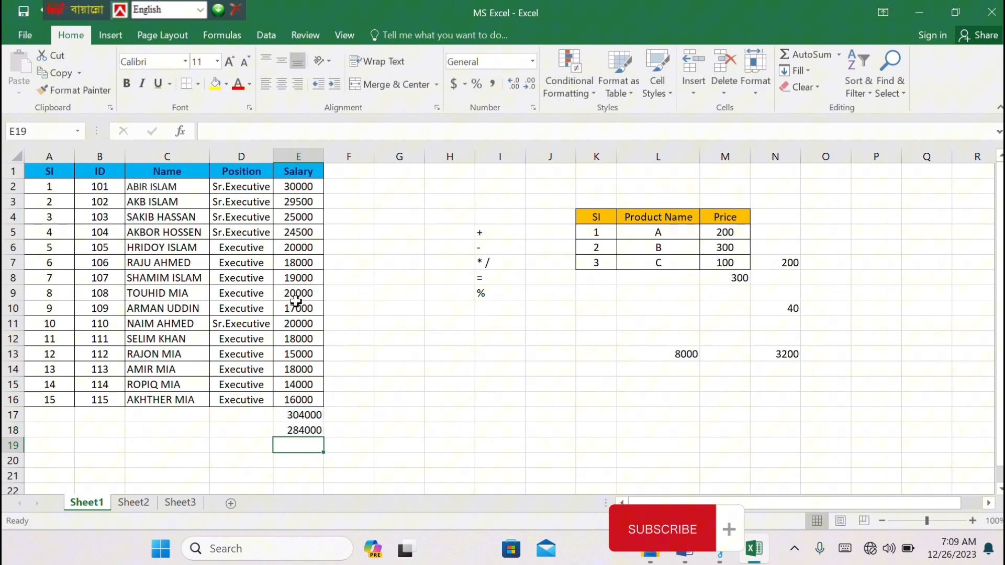
{"action": "left_click", "coordinate": [309, 431]}
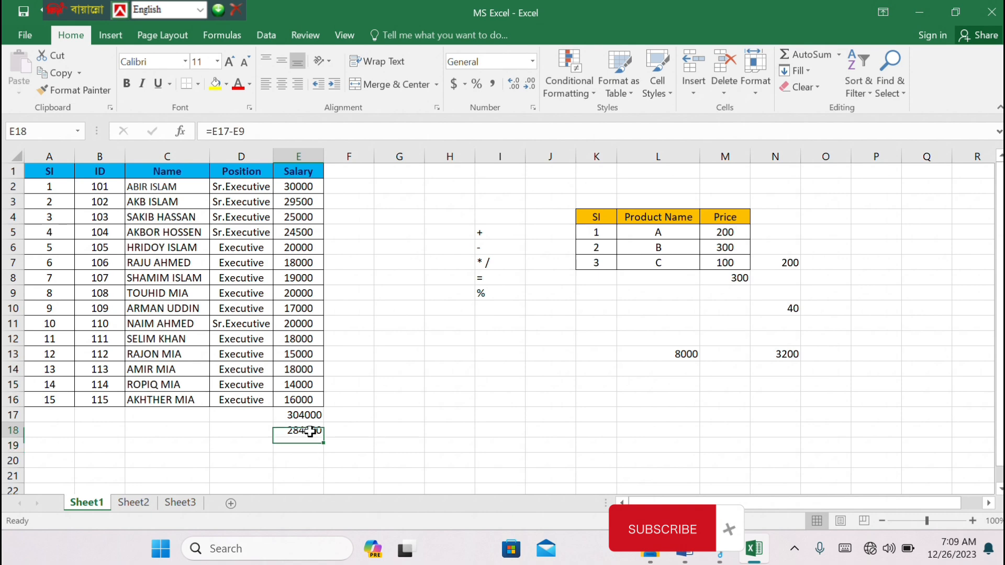
Clear the salary total and the subtraction formula from cells E17:E18
{"action": "left_click", "coordinate": [310, 417]}
{"action": "left_click_drag", "start_coordinate": [310, 419], "coordinate": [306, 427]}
{"action": "key", "text": "Delete"}
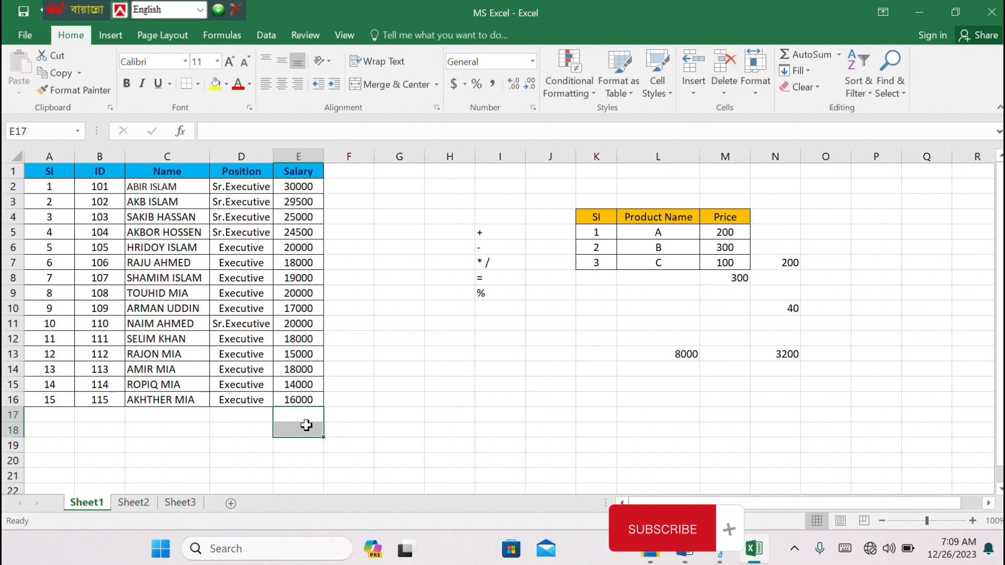
{"action": "left_click", "coordinate": [308, 442]}
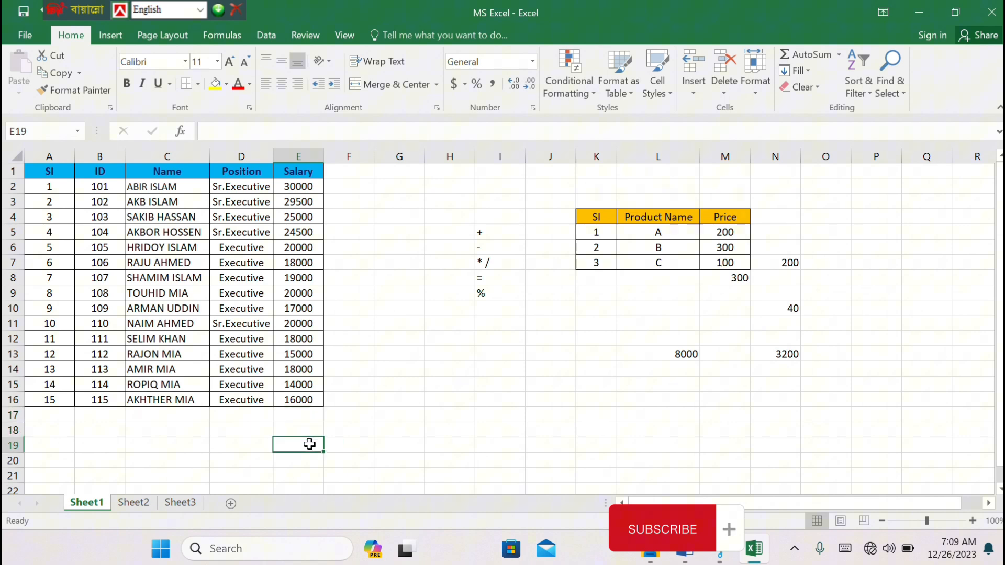
Total the salaries in cell E17 with a manually entered =SUM(E2:E16) formula, and clear that total again
{"action": "left_click", "coordinate": [294, 416]}
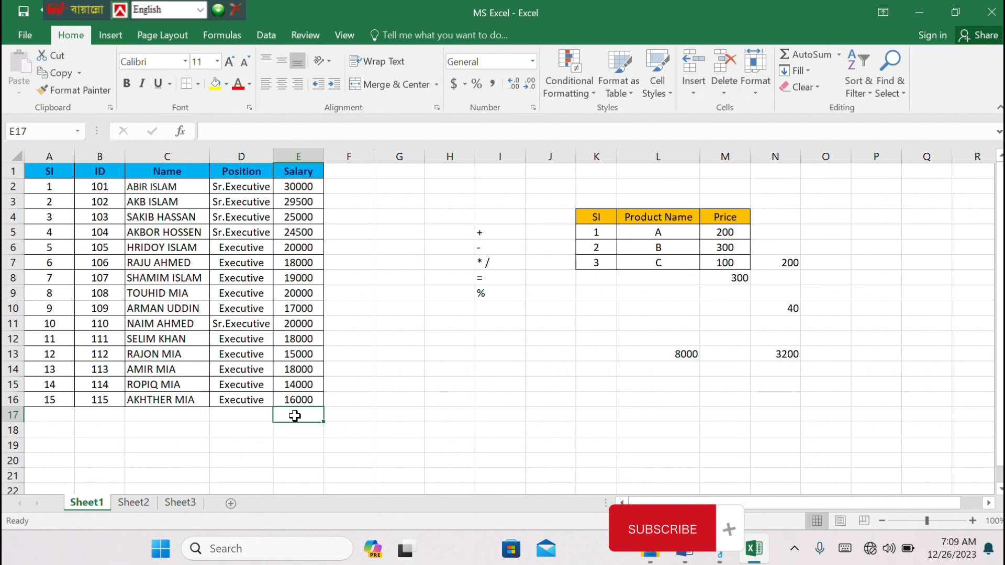
{"action": "type", "text": "=su"}
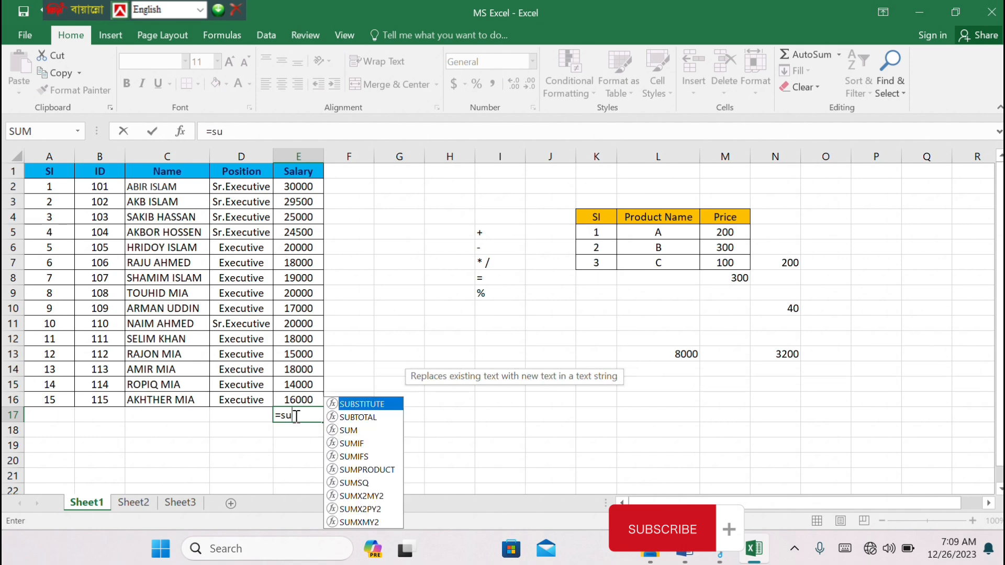
{"action": "type", "text": "m"}
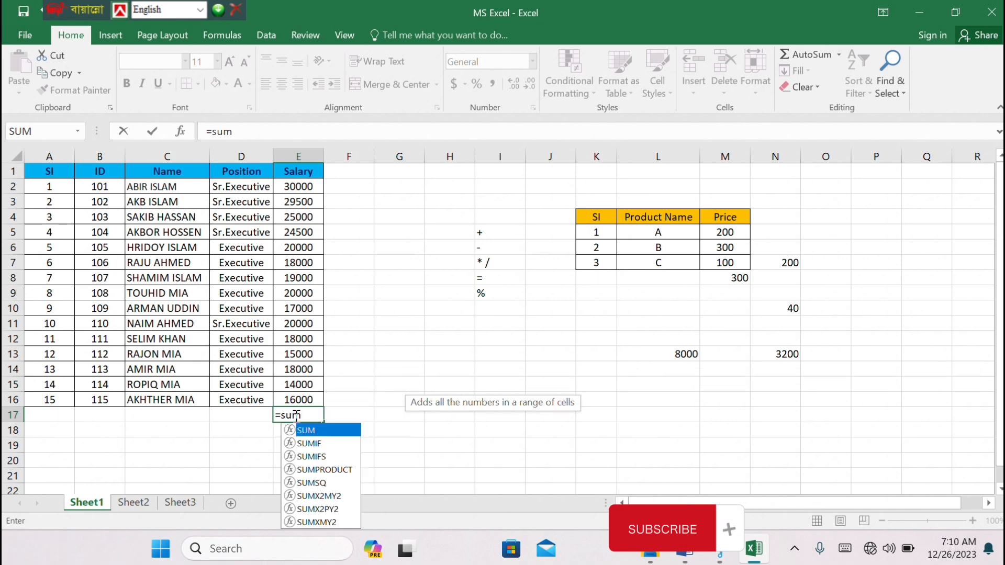
{"action": "type", "text": "("}
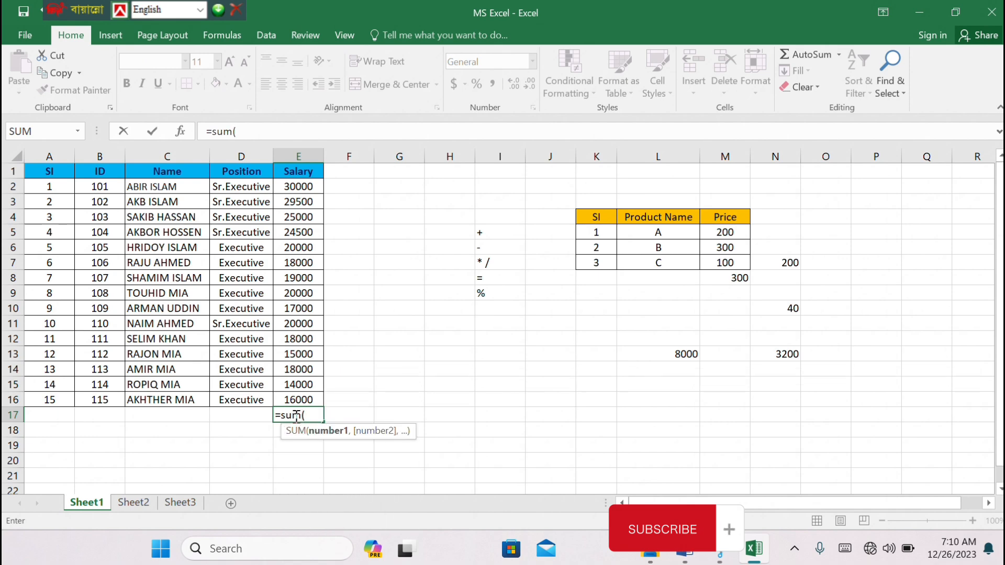
{"action": "left_click", "coordinate": [297, 186]}
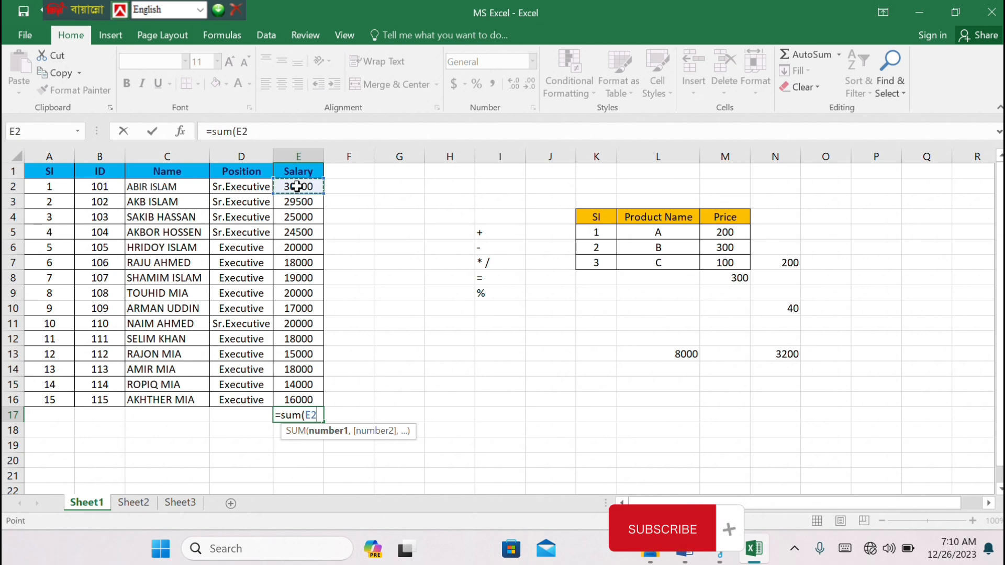
{"action": "key", "text": "F8"}
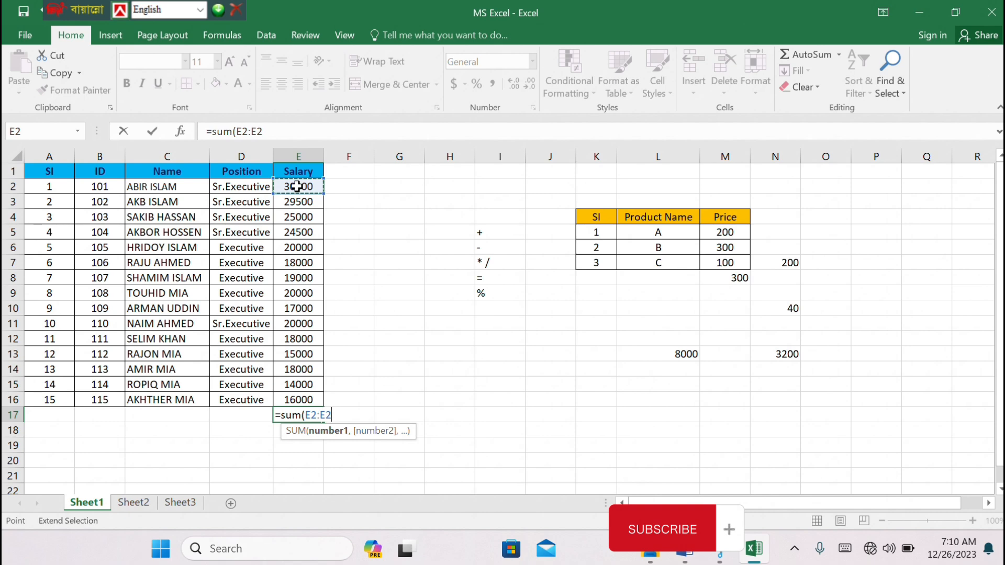
{"action": "left_click", "coordinate": [293, 401]}
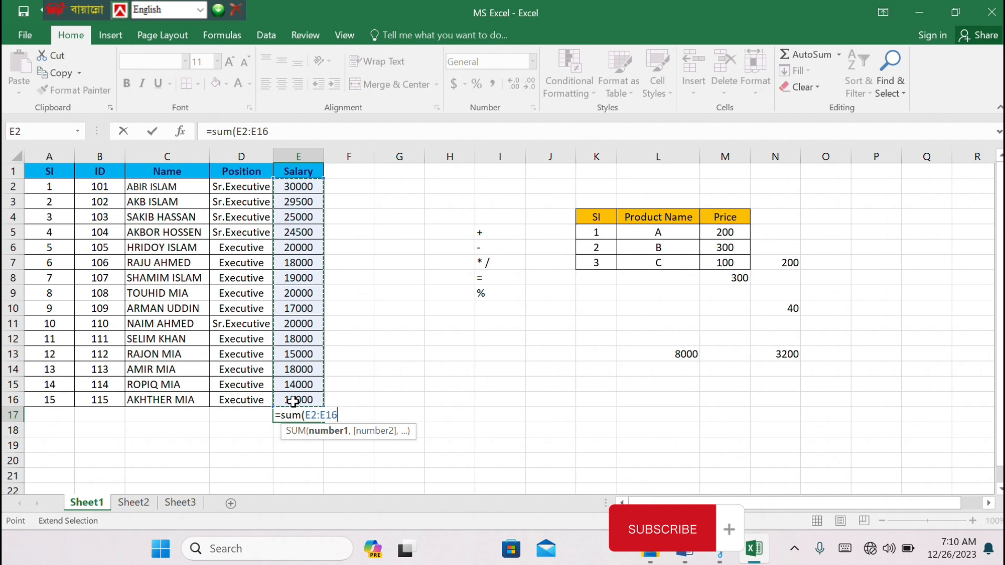
{"action": "key", "text": "Return"}
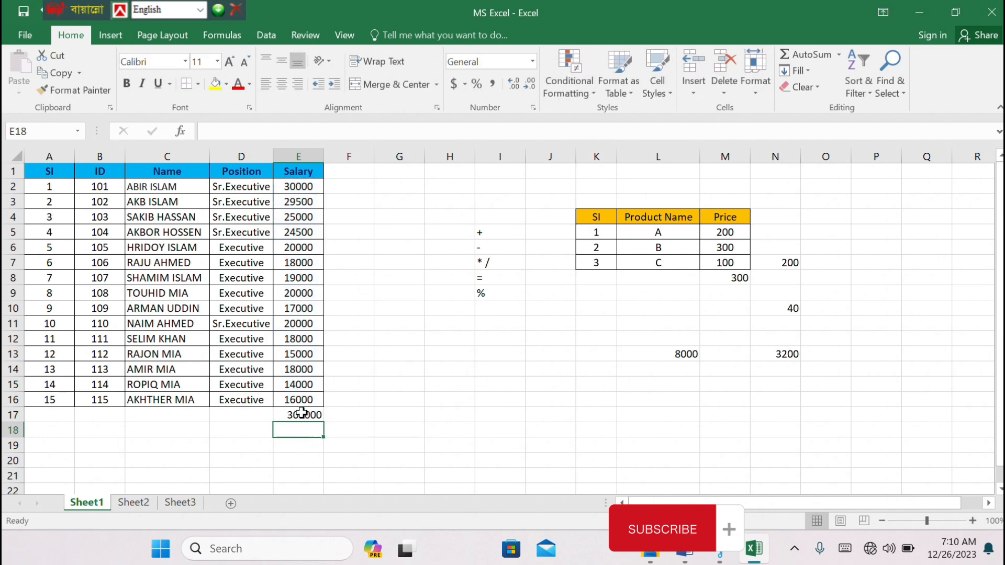
{"action": "left_click", "coordinate": [301, 410]}
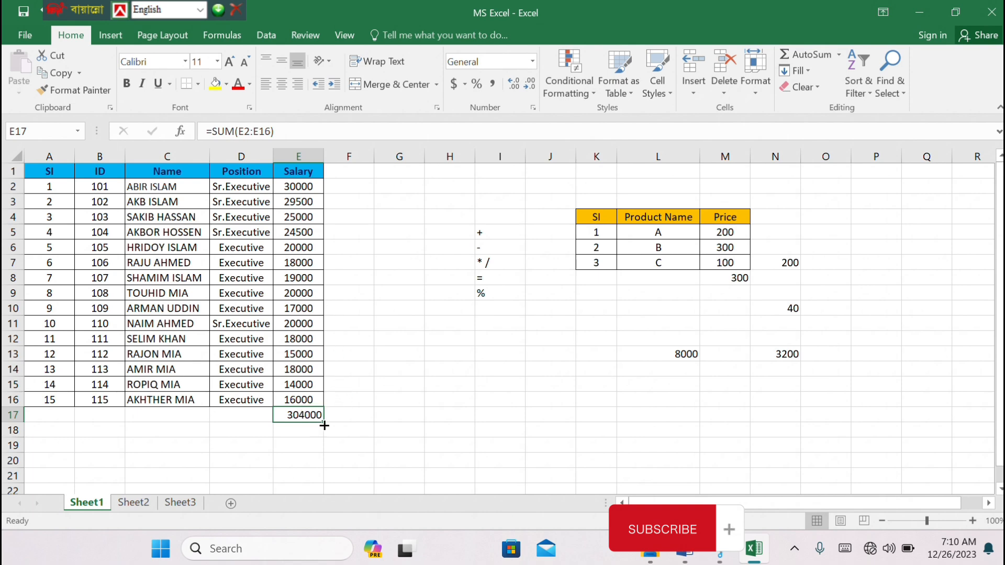
{"action": "key", "text": "Delete"}
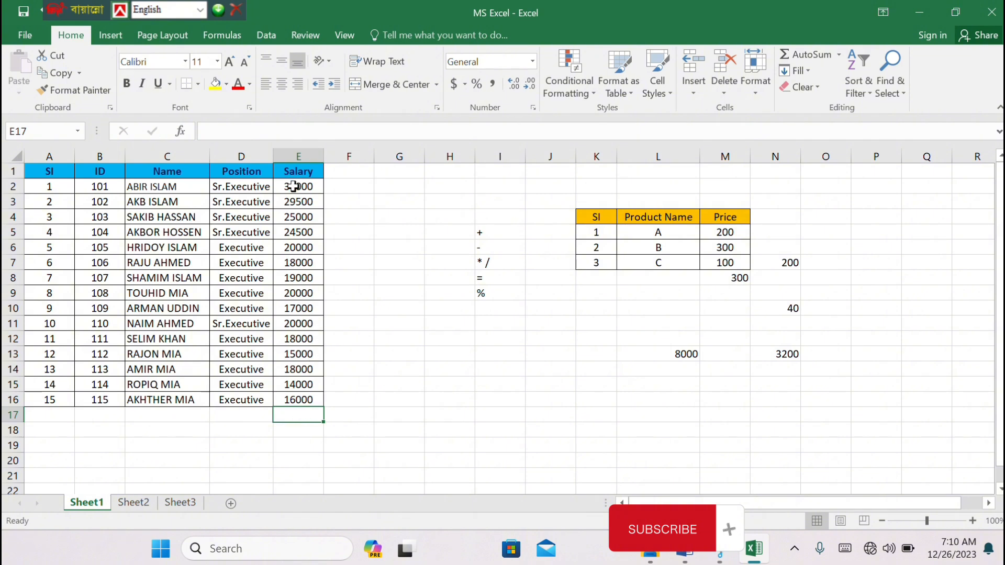
Find the highest salary of E2:E16 in cell E17 with the AutoSum Max function, and clear that result again
{"action": "left_click_drag", "start_coordinate": [294, 186], "coordinate": [304, 413]}
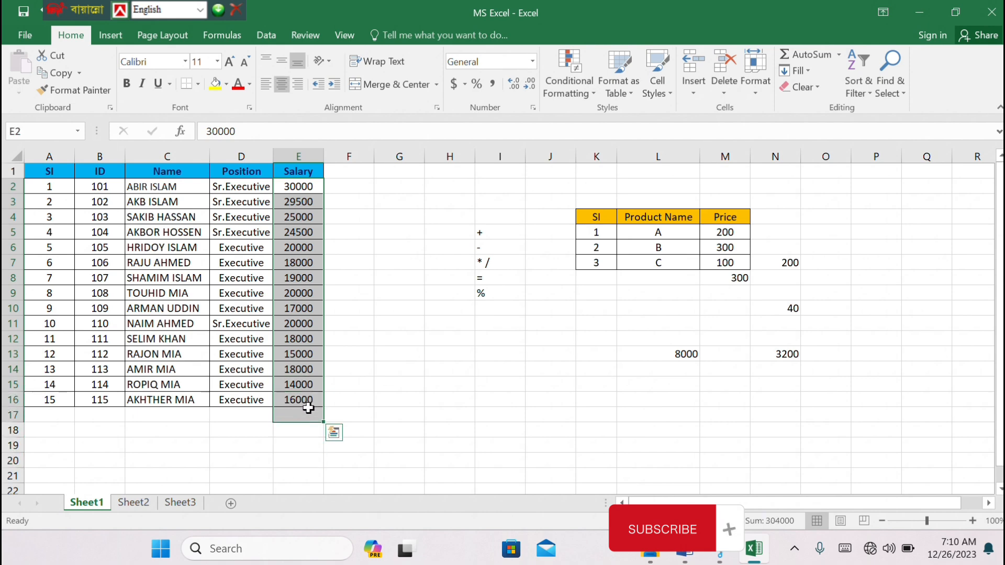
{"action": "left_click", "coordinate": [838, 54]}
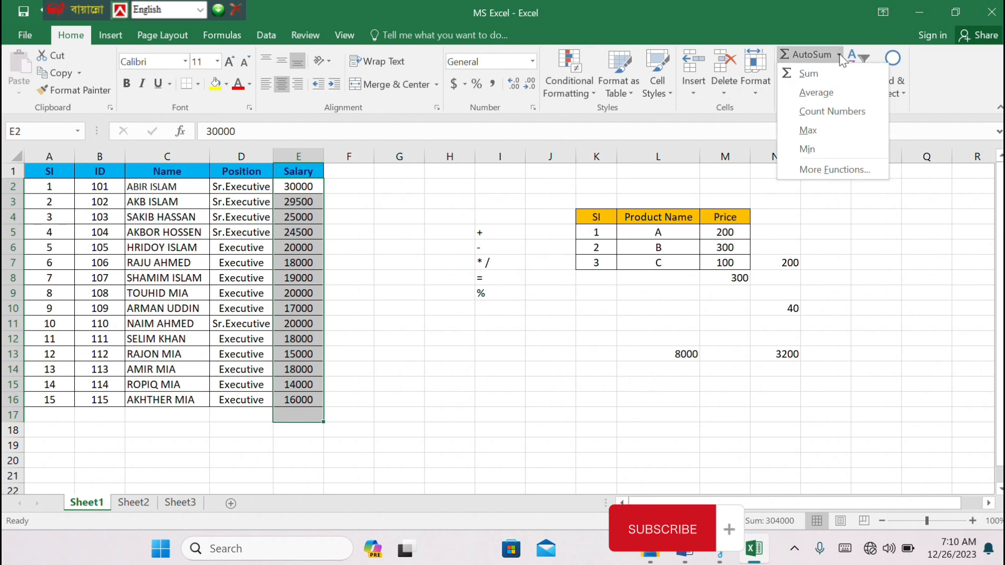
{"action": "left_click", "coordinate": [827, 139]}
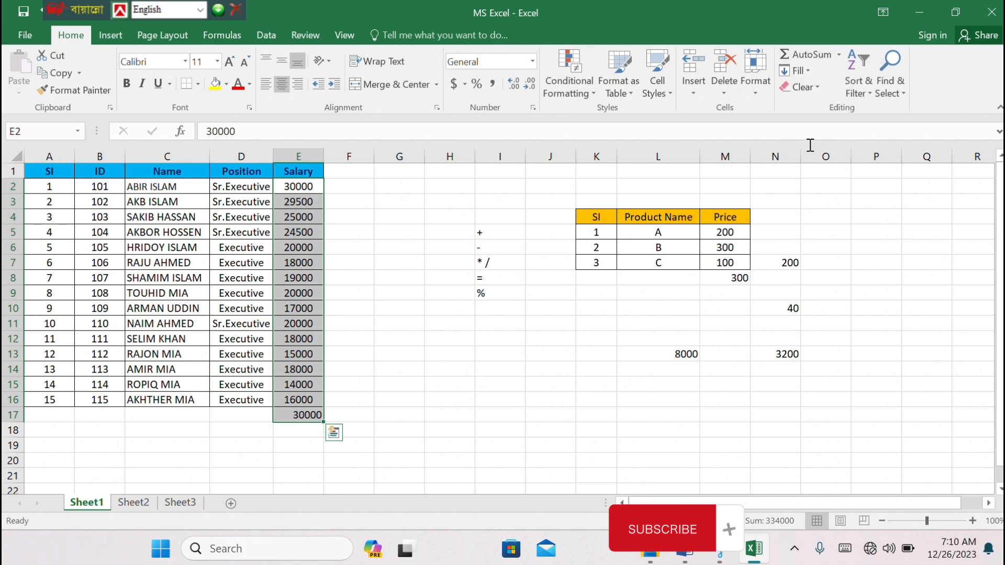
{"action": "left_click", "coordinate": [310, 451]}
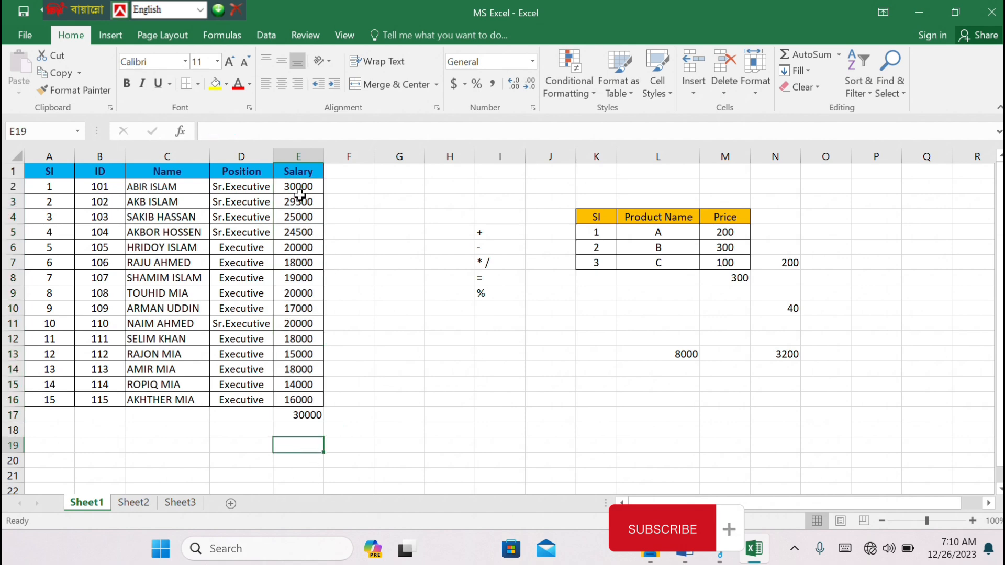
{"action": "left_click", "coordinate": [298, 415]}
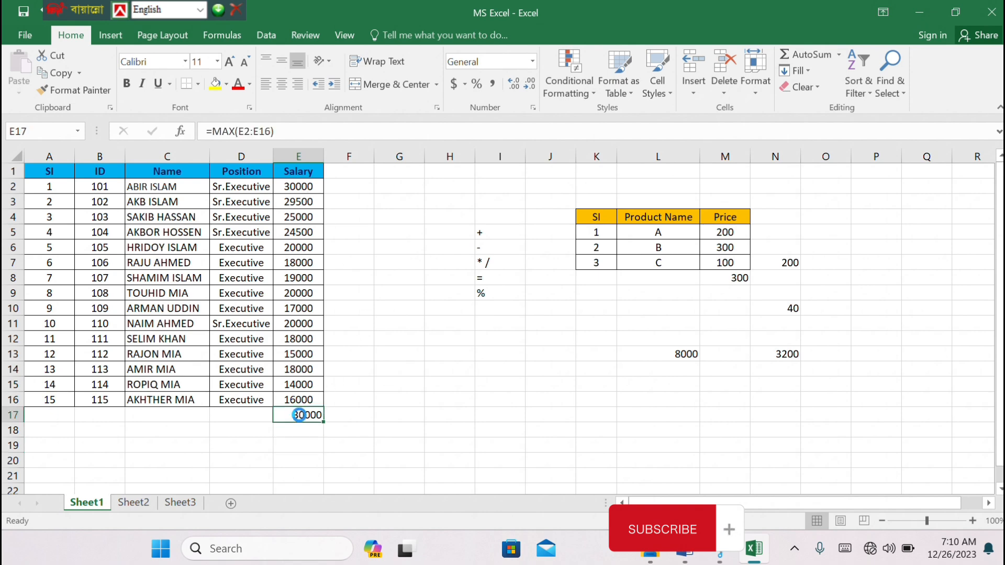
{"action": "key", "text": "Delete"}
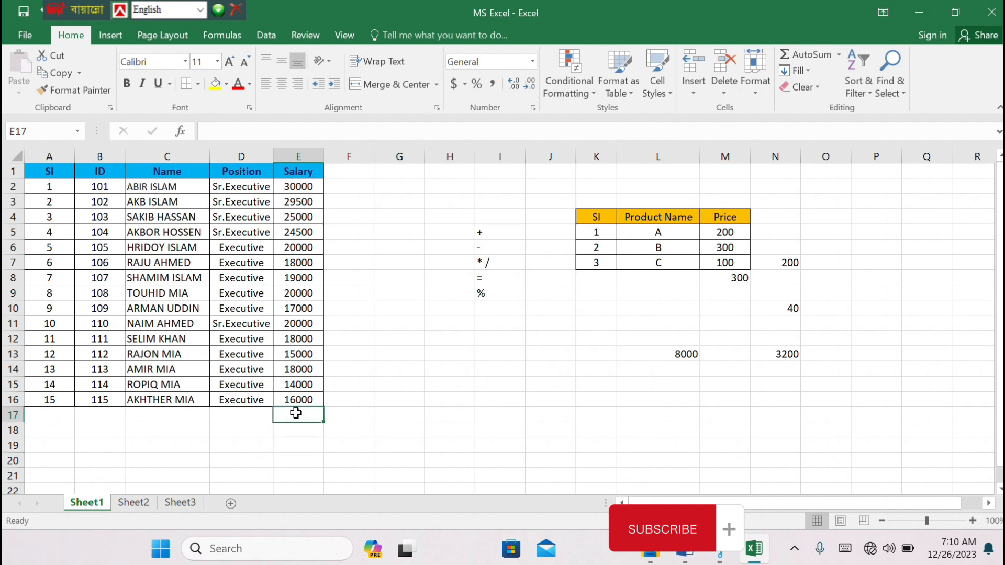
Find the highest salary in cell E17 with a manually entered =MAX(E2:E16) formula, and clear the cell again
{"action": "type", "text": "="}
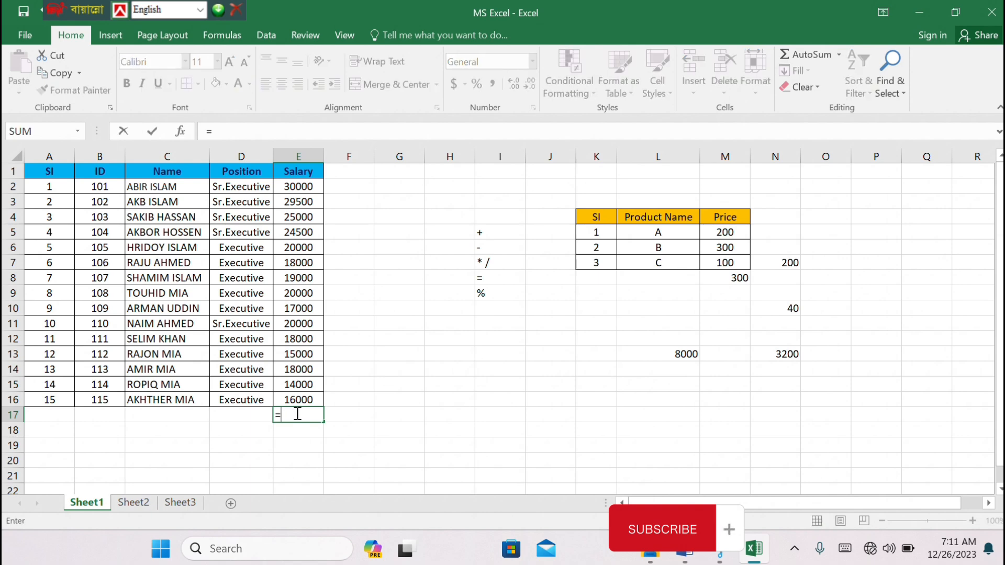
{"action": "type", "text": "max"}
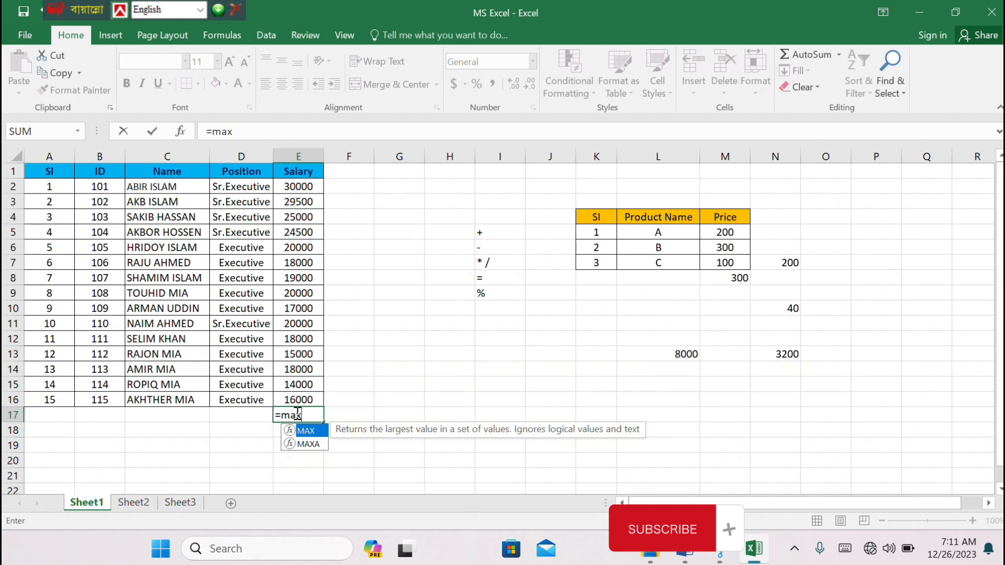
{"action": "type", "text": "("}
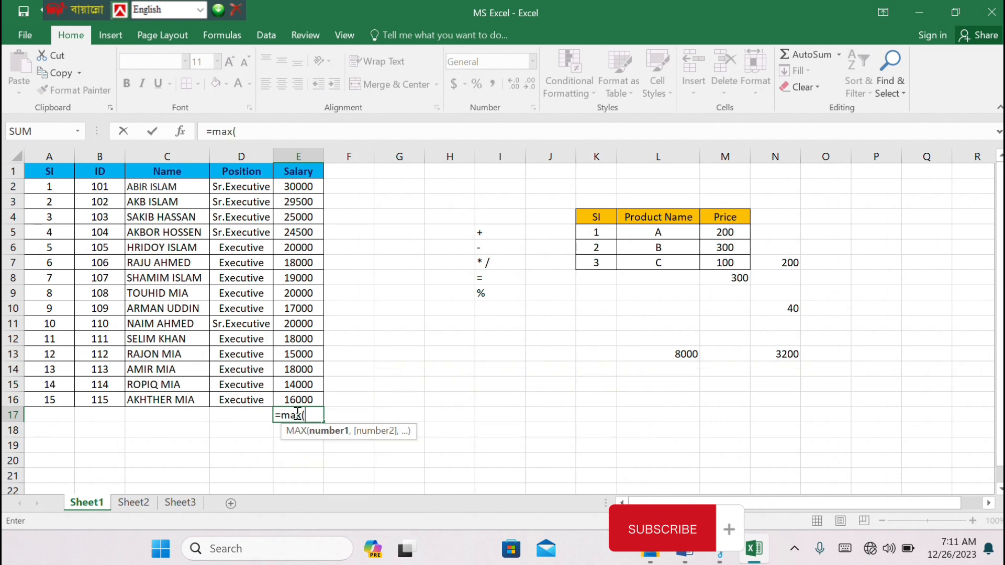
{"action": "left_click", "coordinate": [308, 187]}
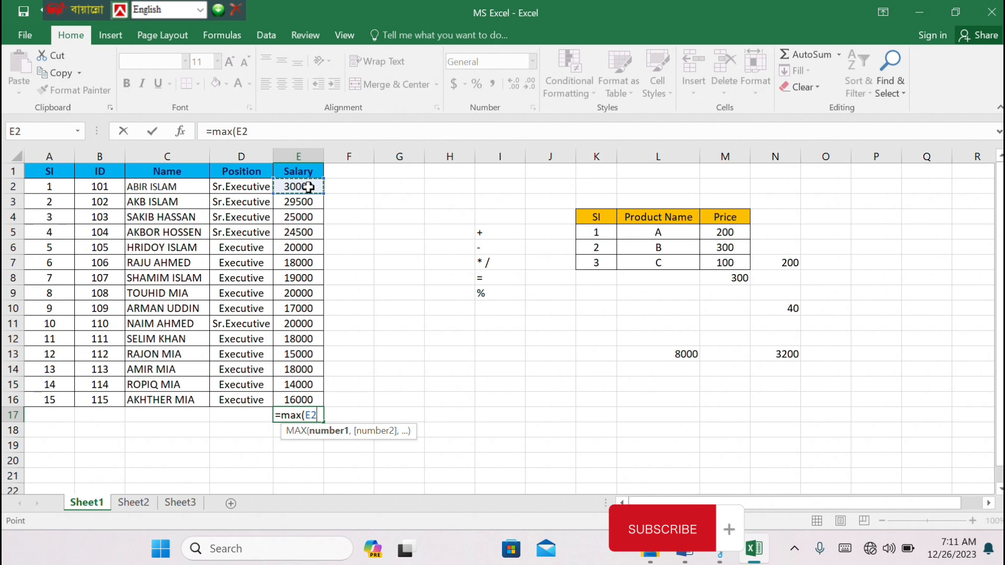
{"action": "type", "text": ";"}
{"action": "left_click", "coordinate": [305, 398]}
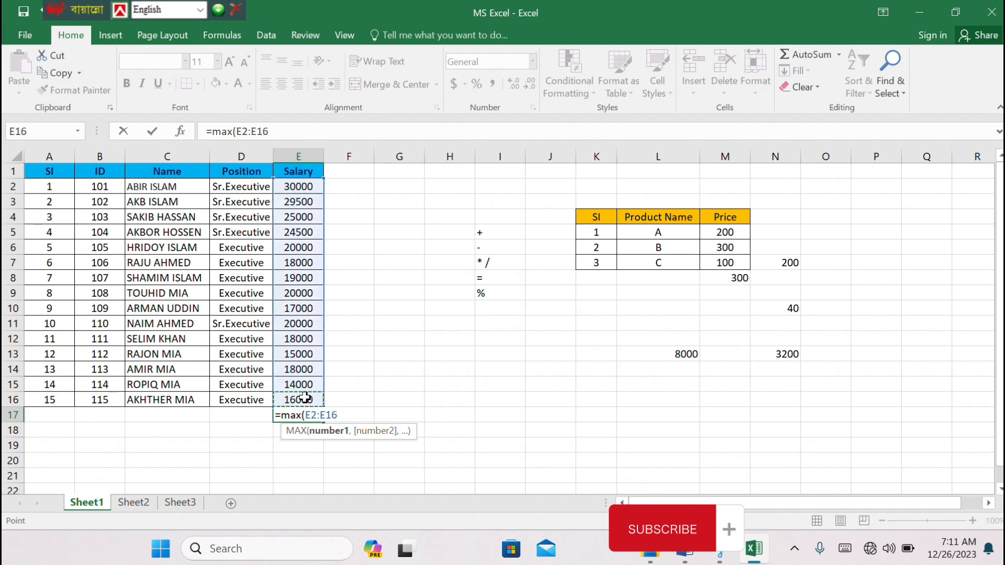
{"action": "key", "text": "Return"}
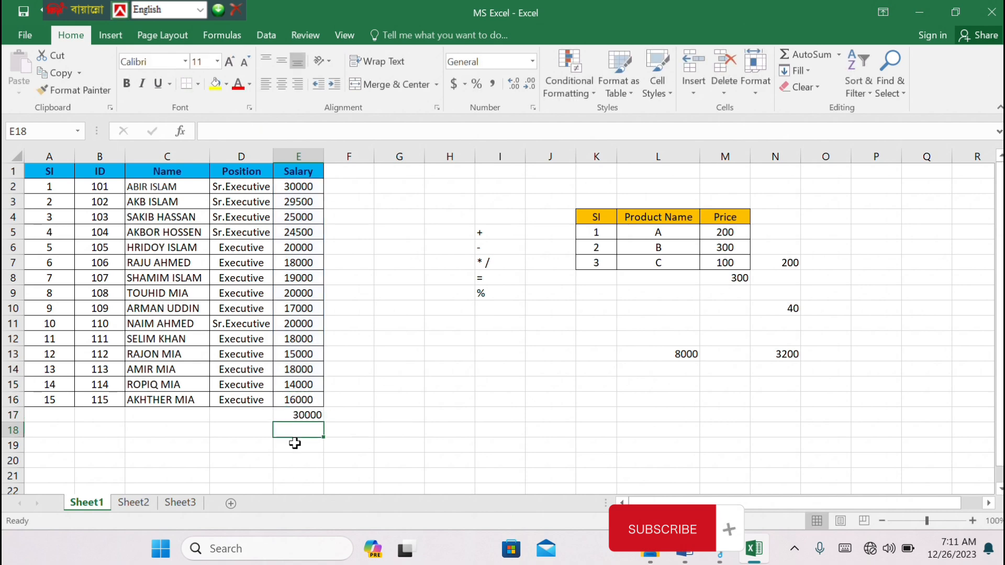
{"action": "left_click", "coordinate": [289, 415]}
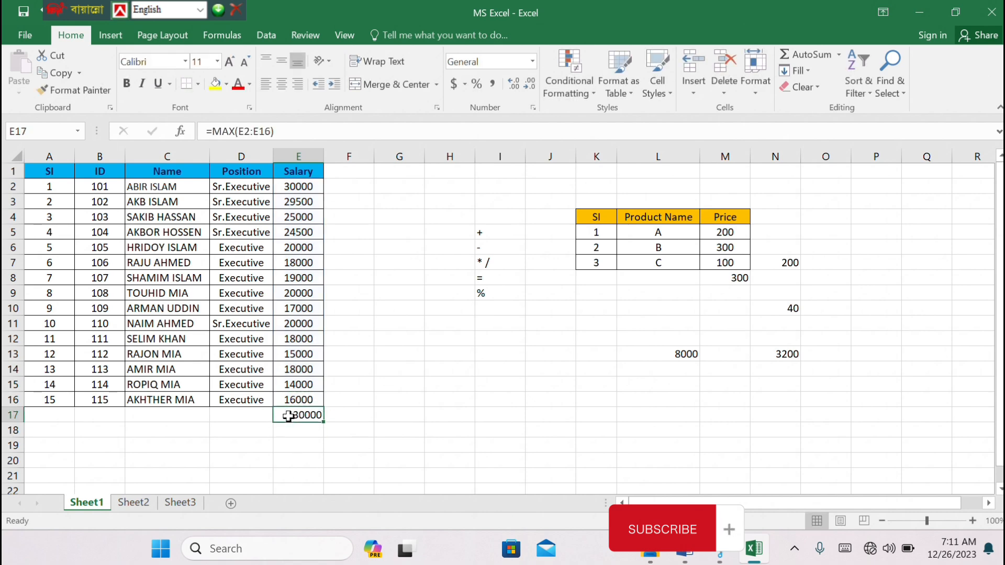
{"action": "key", "text": "Delete"}
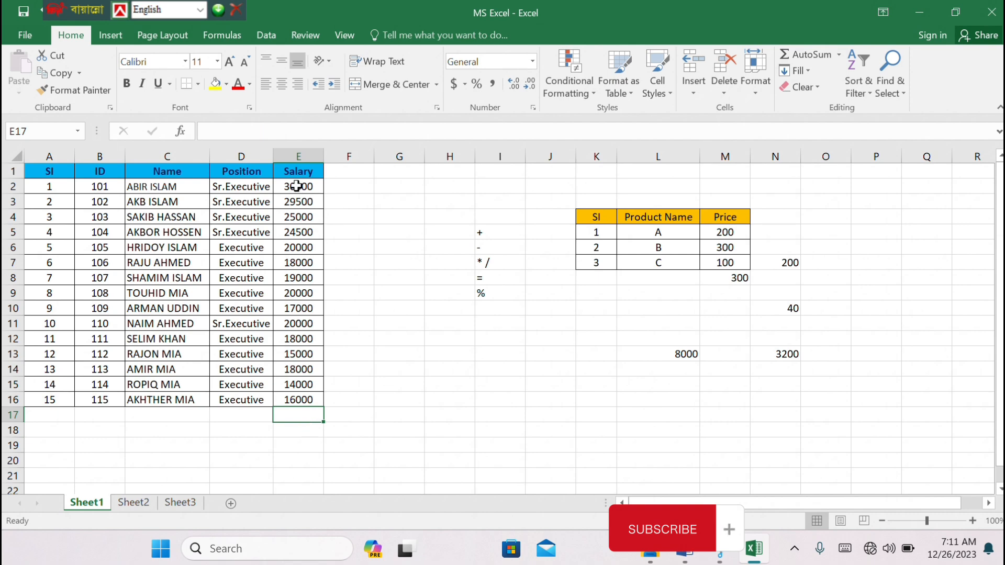
Count the salary entries of E2:E16 in cell E17 with the AutoSum Count Numbers function, and clear that count again
{"action": "left_click_drag", "start_coordinate": [296, 187], "coordinate": [305, 413]}
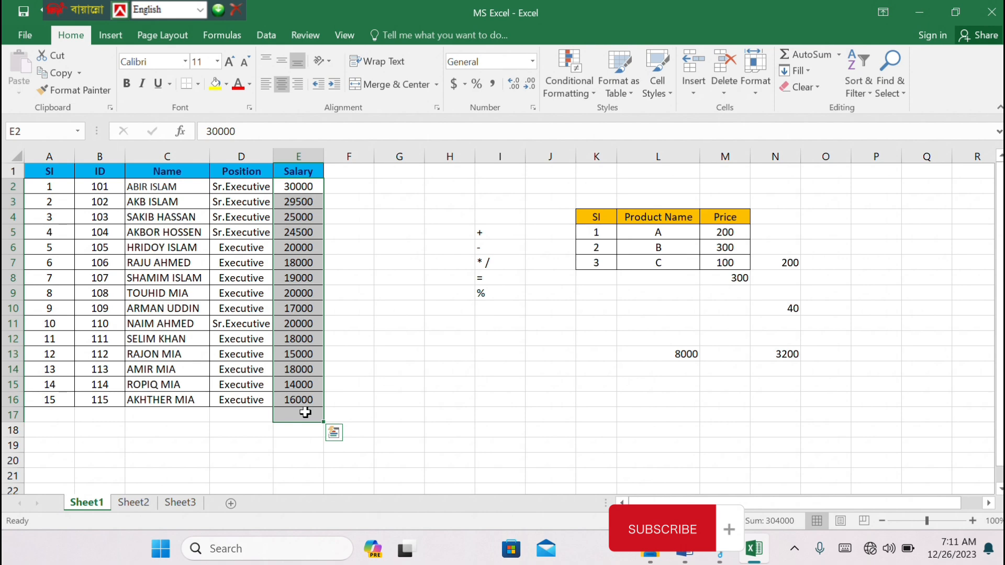
{"action": "left_click", "coordinate": [838, 54]}
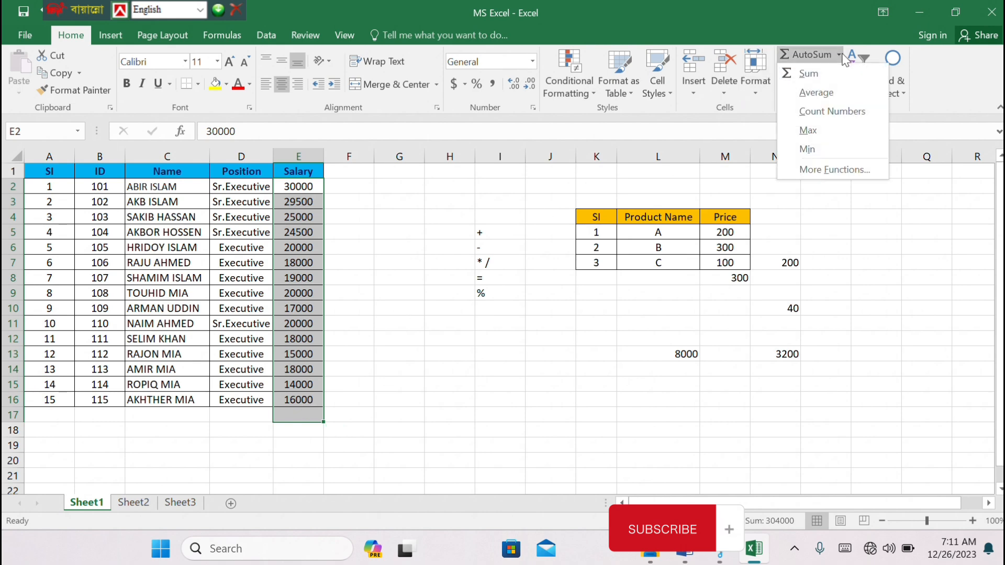
{"action": "left_click", "coordinate": [829, 111]}
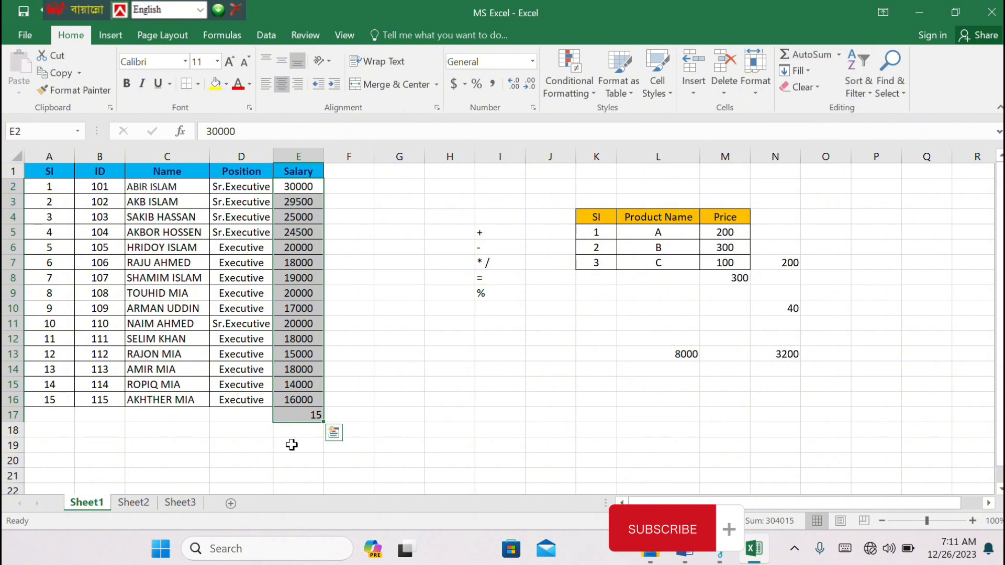
{"action": "left_click", "coordinate": [363, 406]}
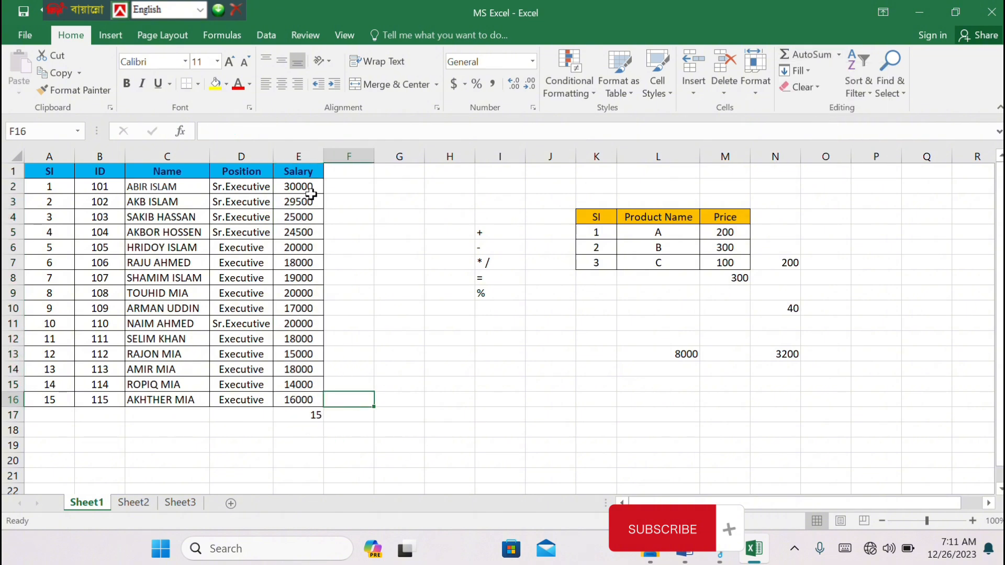
{"action": "left_click", "coordinate": [302, 418]}
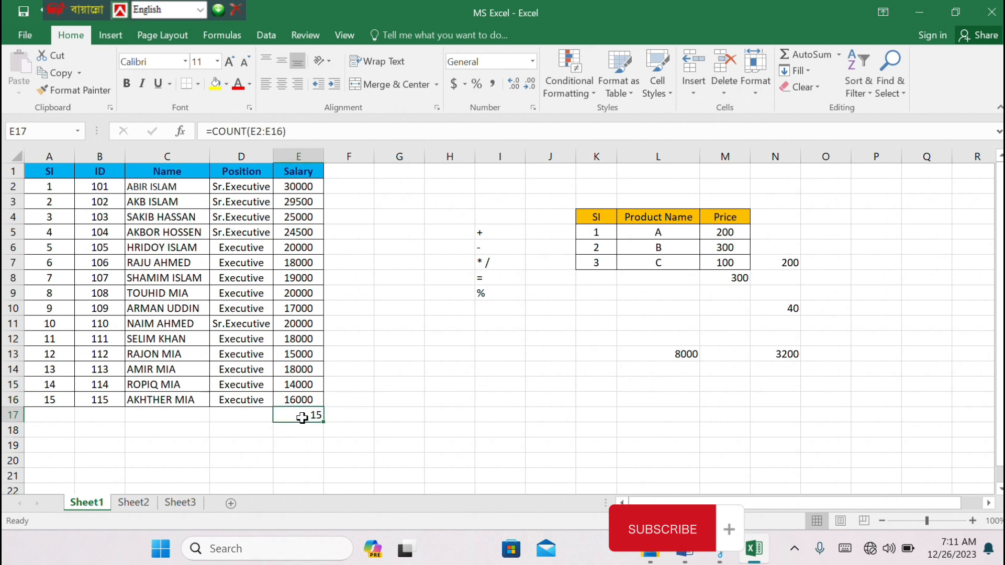
{"action": "key", "text": "Delete"}
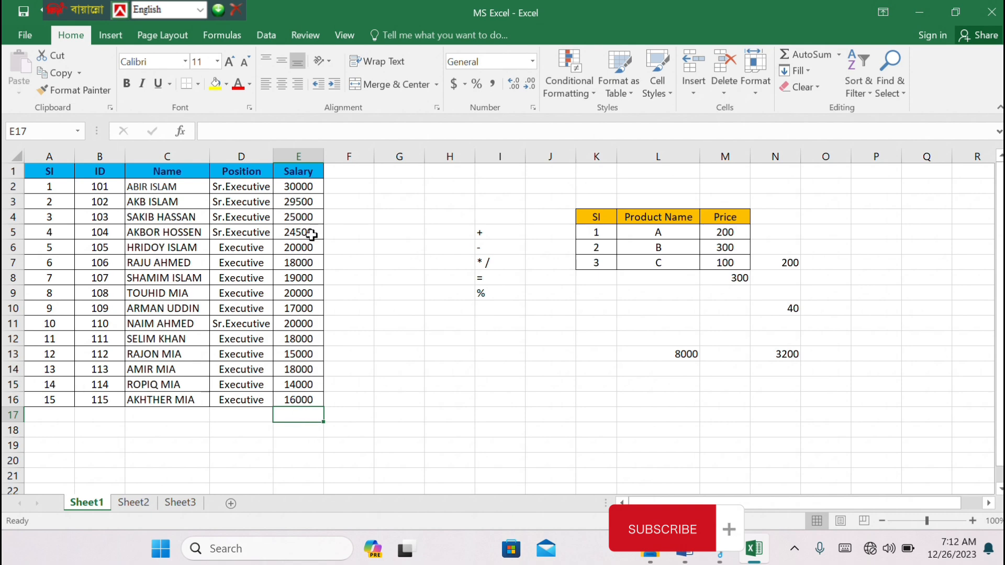
Find the lowest salary of E2:E16 in cell E17 with the AutoSum Min function and select the result cell
{"action": "left_click_drag", "start_coordinate": [293, 184], "coordinate": [301, 416]}
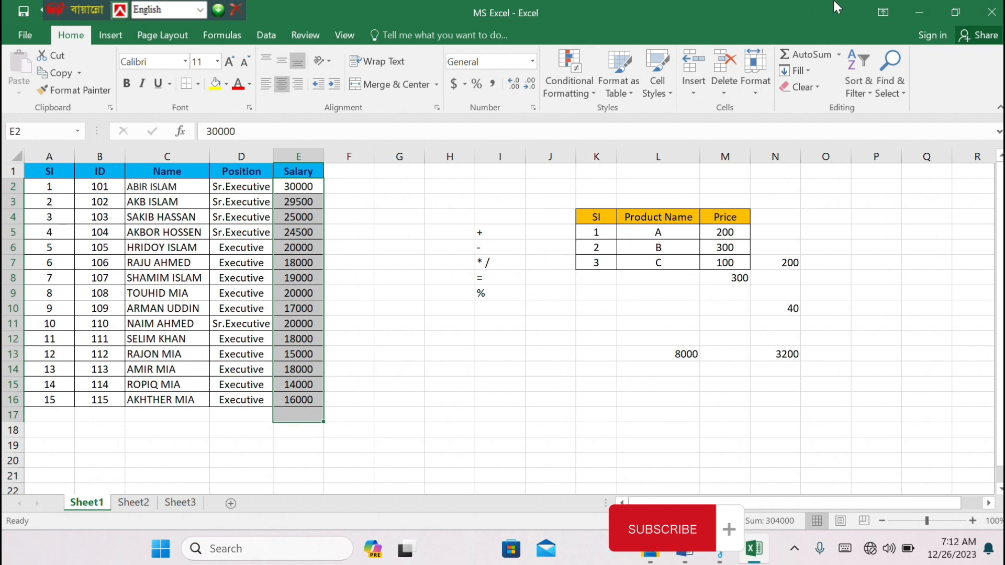
{"action": "left_click", "coordinate": [839, 55]}
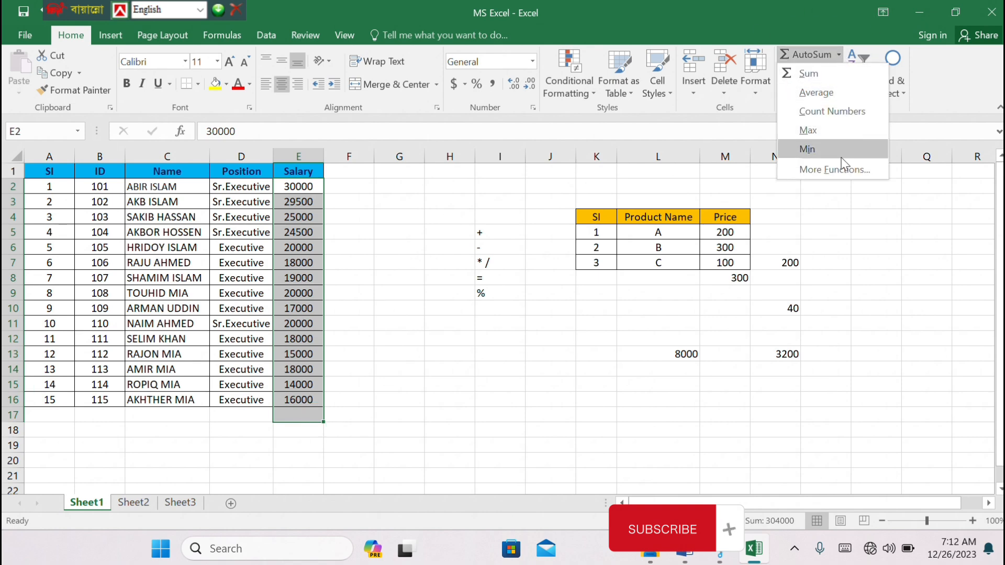
{"action": "left_click", "coordinate": [808, 149]}
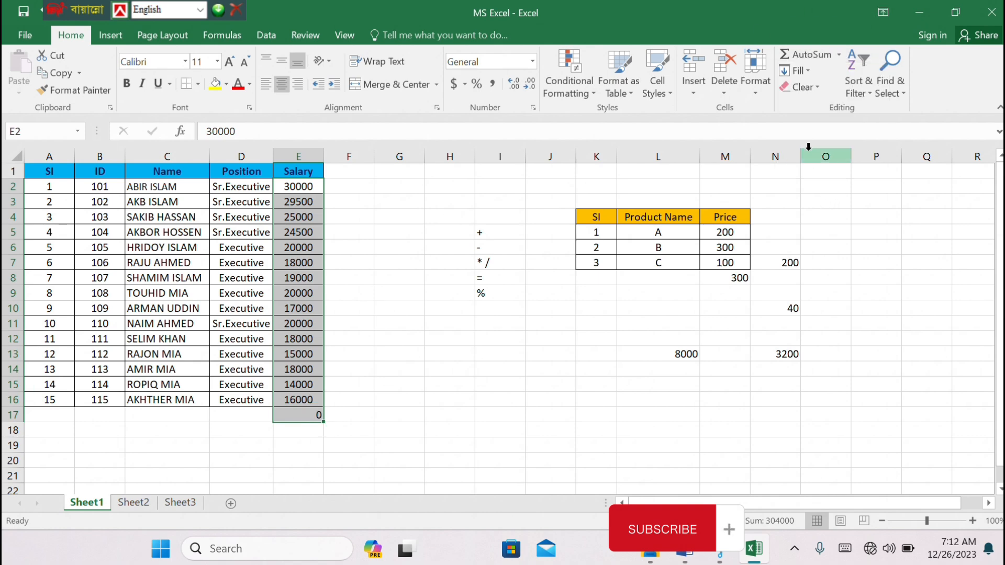
{"action": "left_click", "coordinate": [312, 458]}
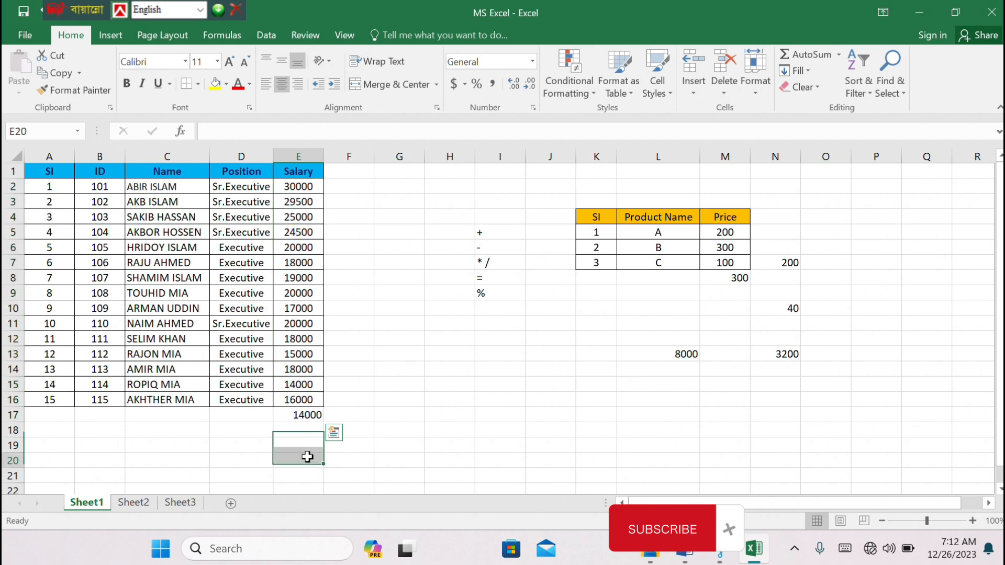
{"action": "left_click", "coordinate": [299, 415]}
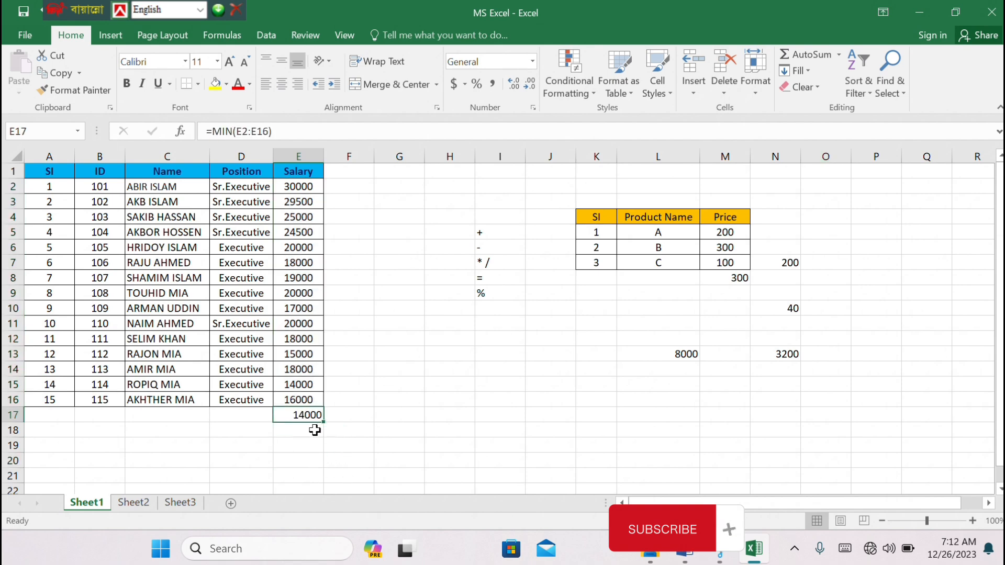